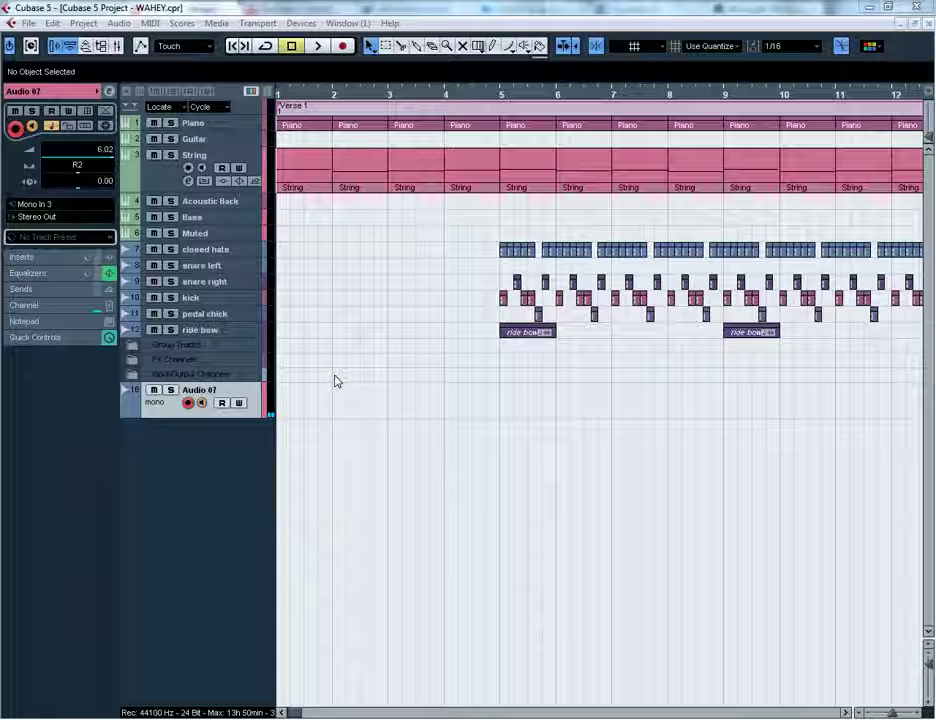
Step: Show the floating Transport panel over the WAHEY project with F2
{"action": "key", "text": "F2"}
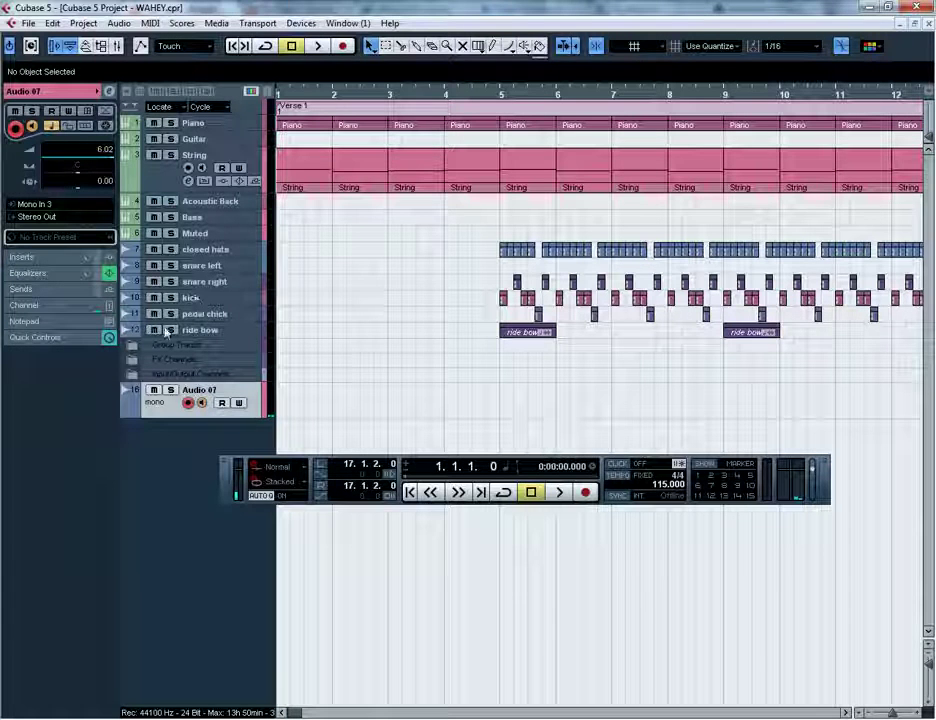
Step: Select the String track, turn on its R and W automation buttons, and open its Volume lane
{"action": "left_click", "coordinate": [172, 185]}
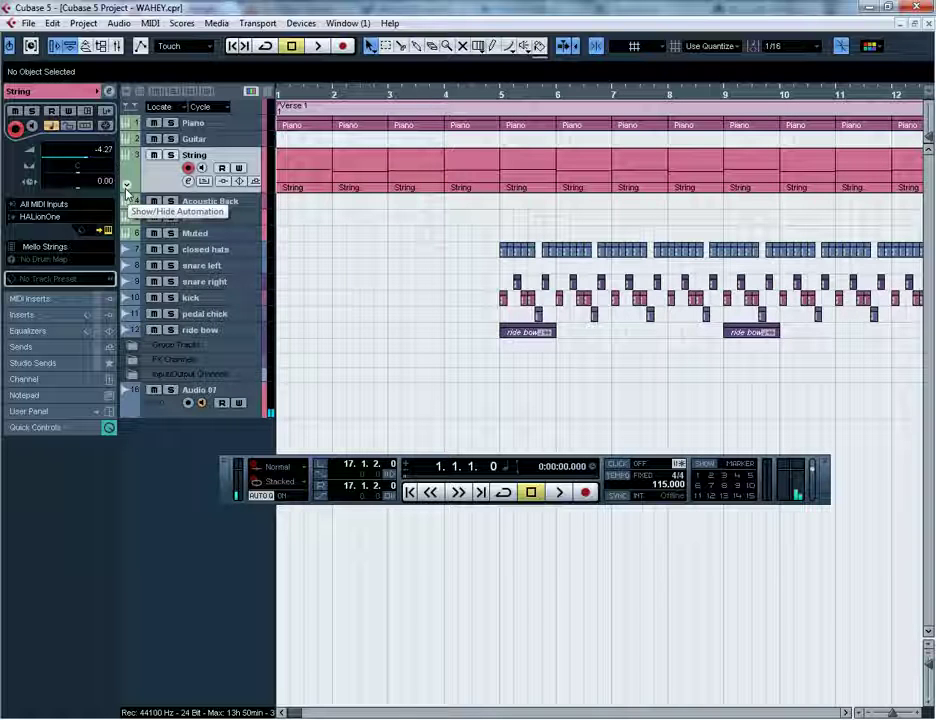
{"action": "left_click", "coordinate": [239, 168]}
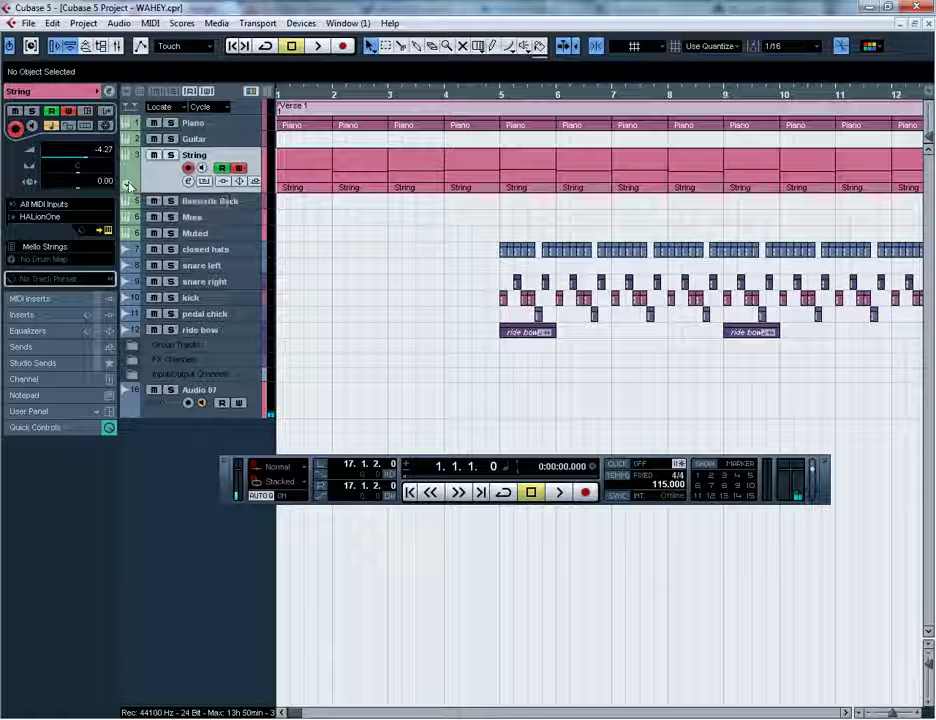
{"action": "left_click", "coordinate": [239, 168]}
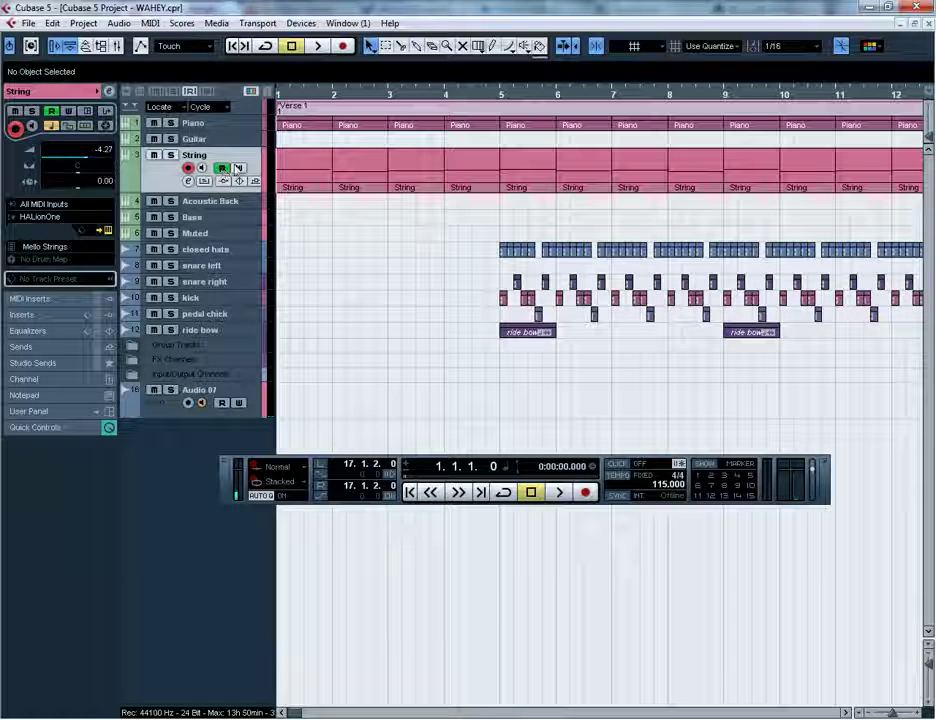
{"action": "left_click", "coordinate": [126, 187]}
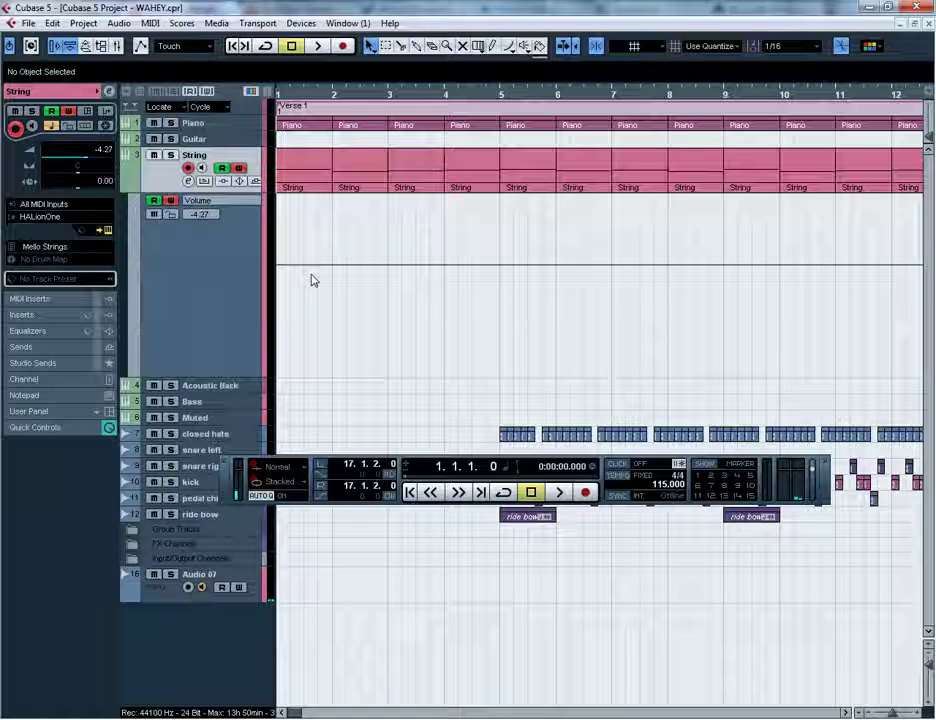
Step: Reopen the String Volume lane and add Mute, Input Gain, Linked Panner and EQ - Bypass lanes
{"action": "left_click", "coordinate": [122, 199]}
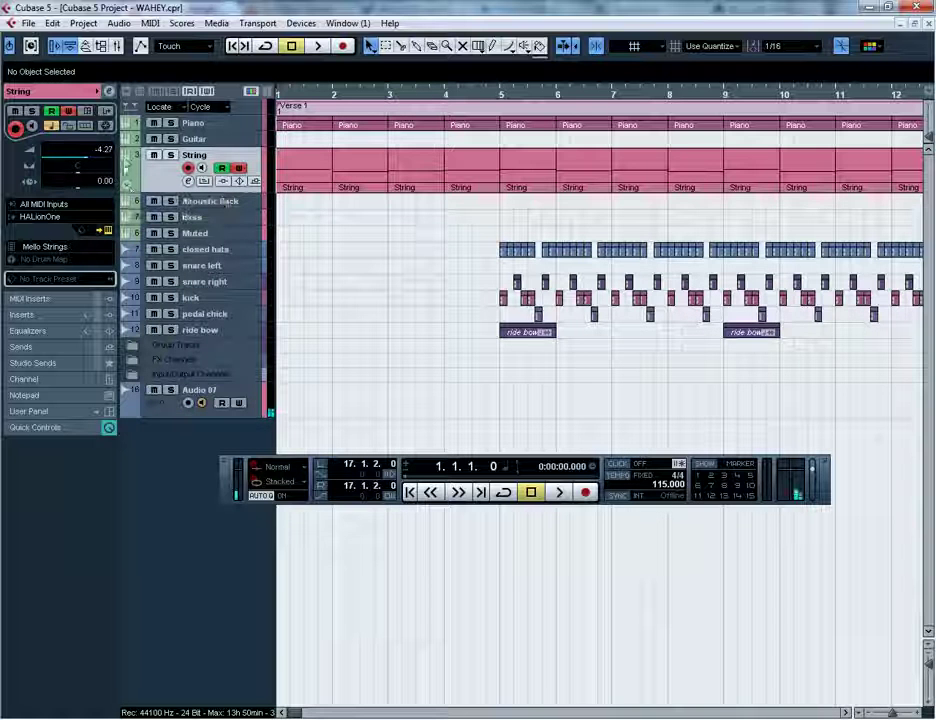
{"action": "left_click", "coordinate": [126, 188]}
{"action": "left_click", "coordinate": [182, 205]}
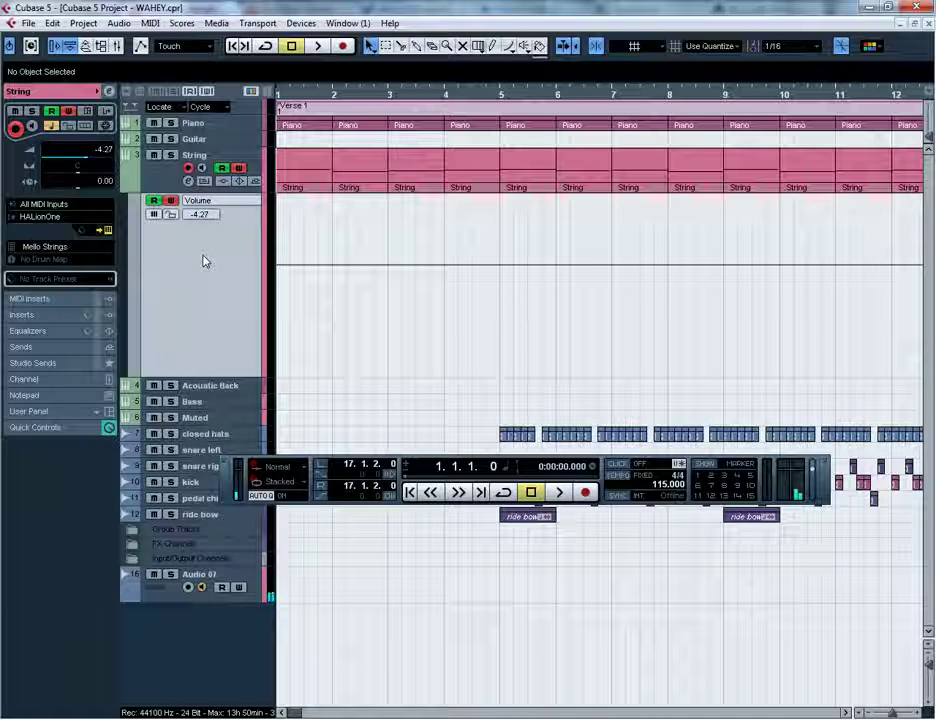
{"action": "left_click", "coordinate": [130, 375]}
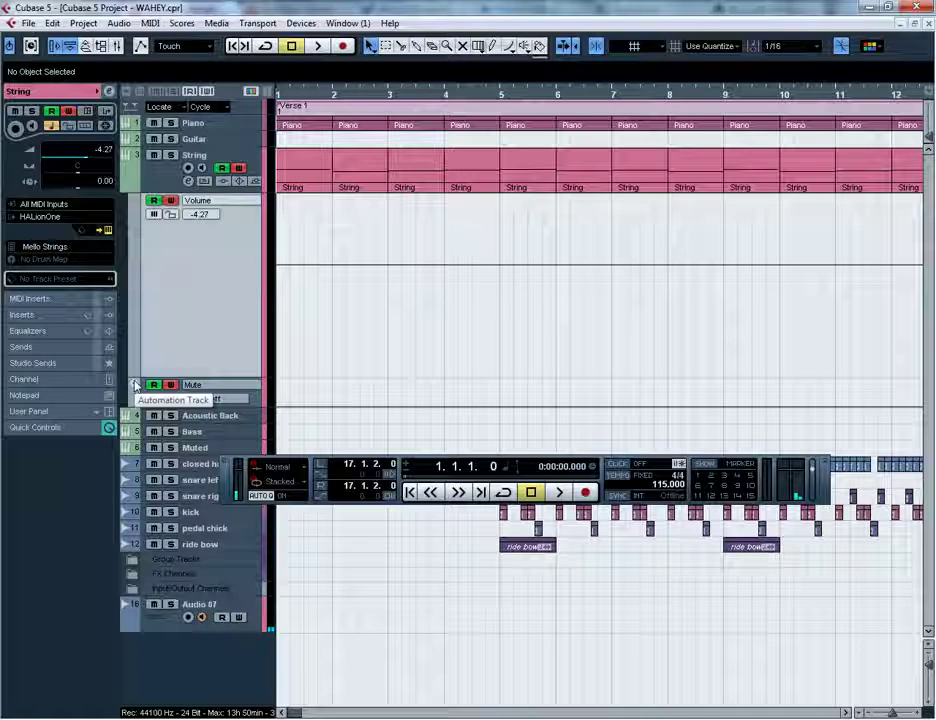
{"action": "left_click", "coordinate": [135, 386]}
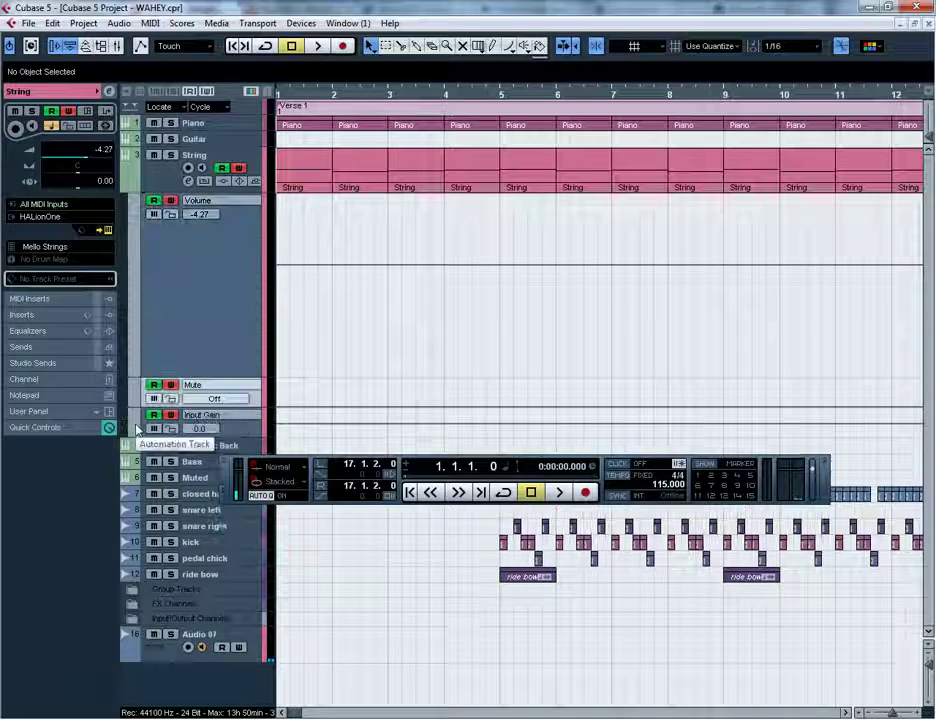
{"action": "left_click", "coordinate": [132, 433]}
{"action": "left_click", "coordinate": [135, 460]}
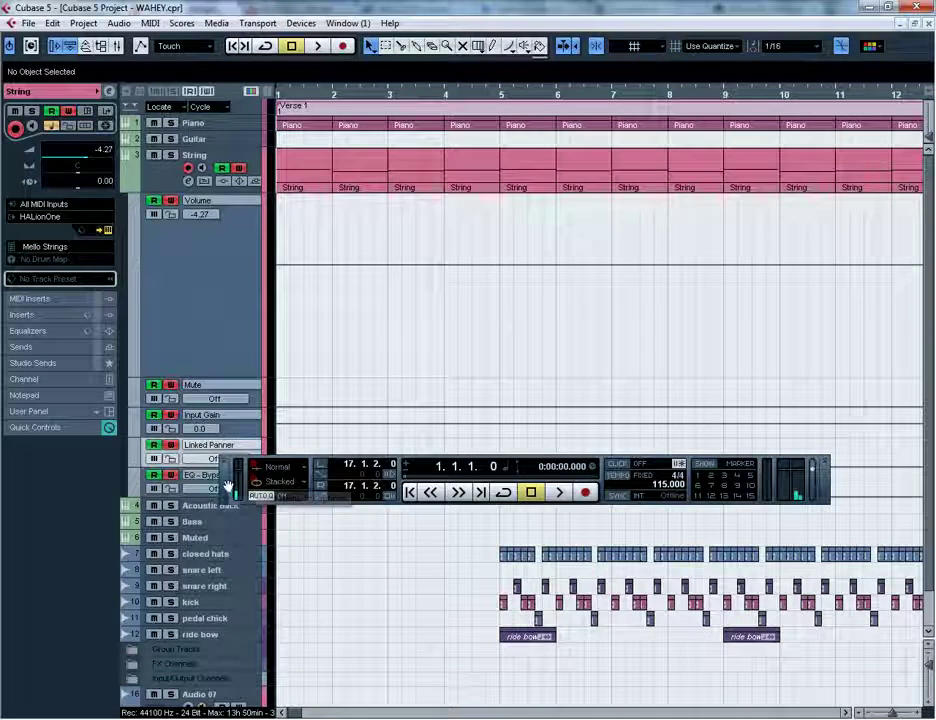
Step: Remove the extra lanes, keeping only String Volume, and set grid quantize to 1/1
{"action": "left_click_drag", "start_coordinate": [233, 478], "coordinate": [263, 613]}
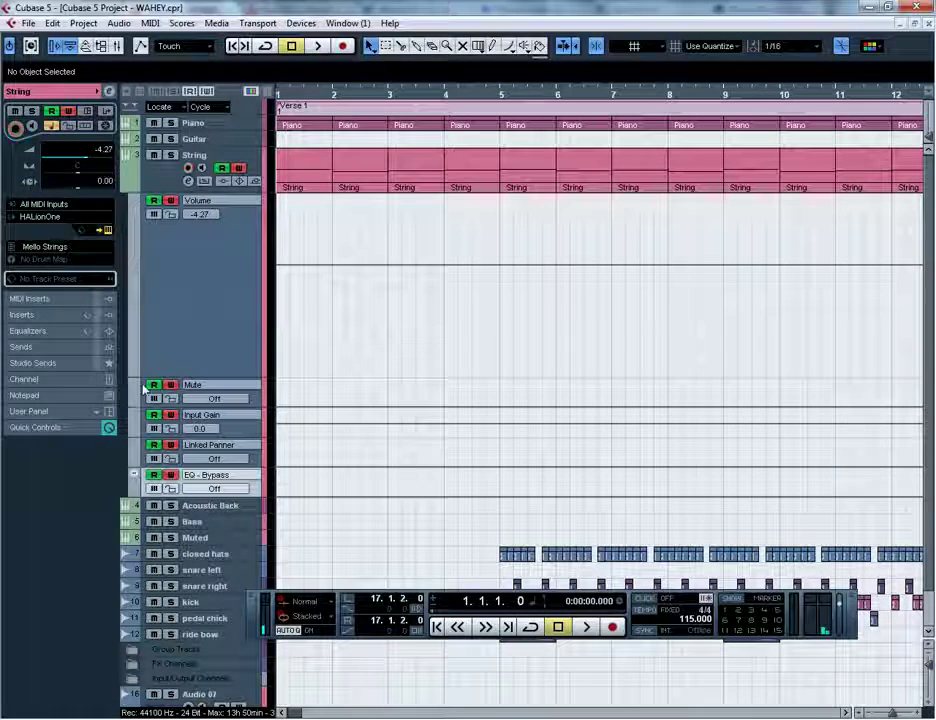
{"action": "left_click", "coordinate": [137, 386]}
{"action": "left_click", "coordinate": [137, 386]}
{"action": "left_click", "coordinate": [137, 386]}
{"action": "left_click", "coordinate": [137, 386]}
{"action": "left_click", "coordinate": [203, 320]}
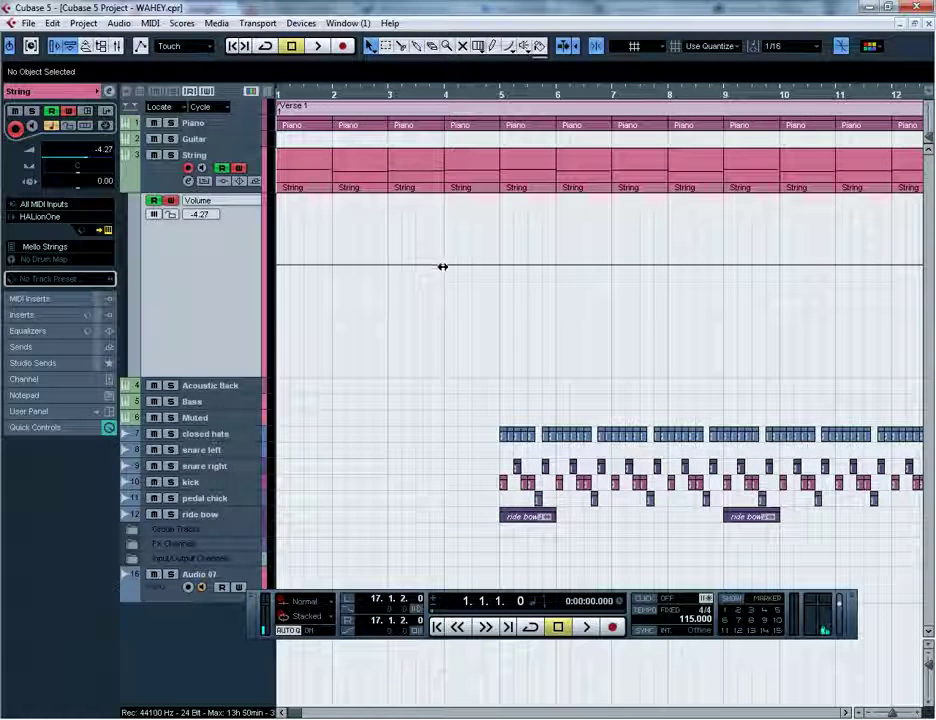
{"action": "left_click", "coordinate": [788, 46]}
{"action": "left_click", "coordinate": [790, 61]}
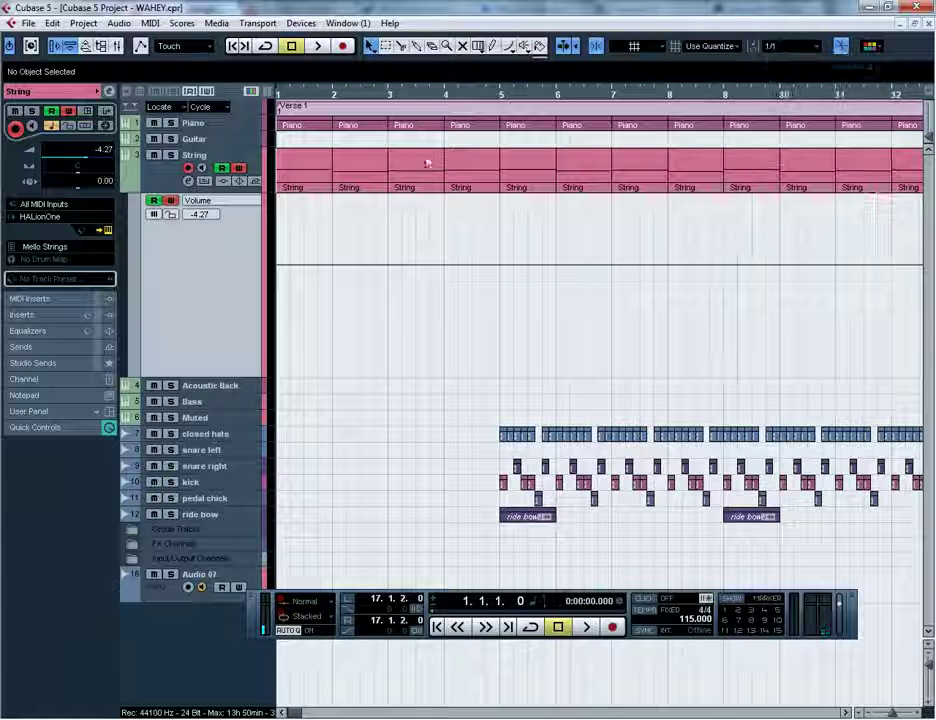
Step: Add a String volume point at bar 4 and drag the bar 1 point down to -∞
{"action": "left_click", "coordinate": [446, 267]}
{"action": "left_click_drag", "start_coordinate": [441, 267], "coordinate": [448, 271]}
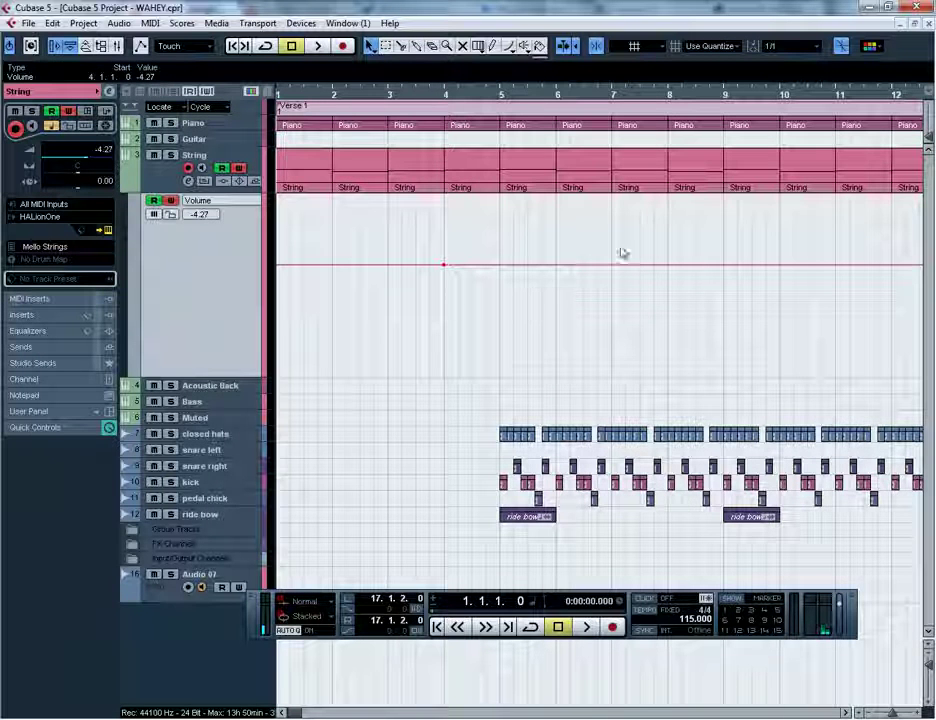
{"action": "left_click", "coordinate": [372, 334]}
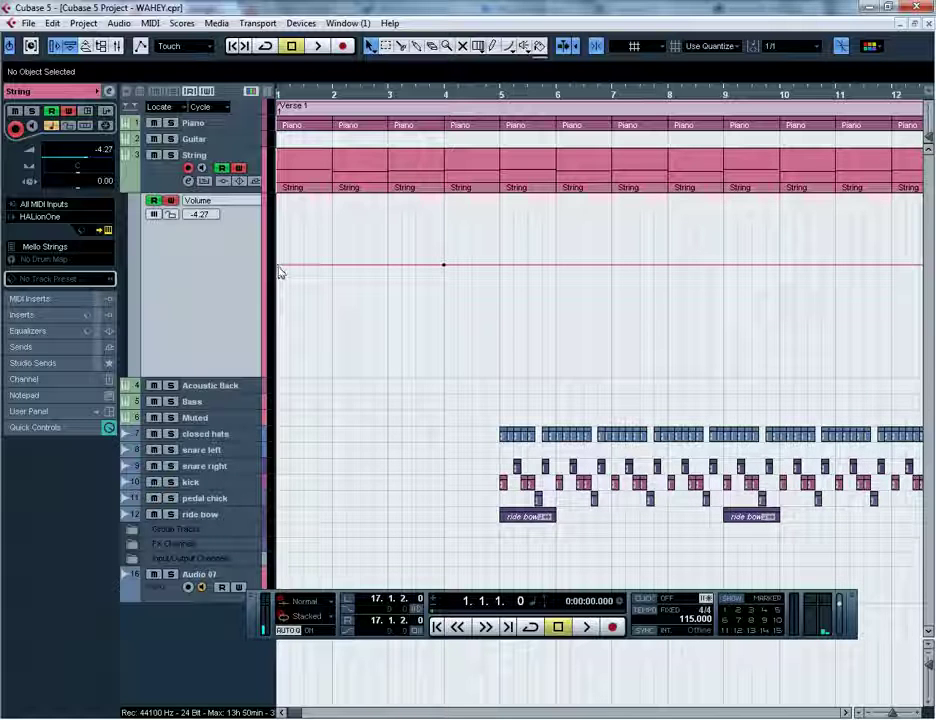
{"action": "left_click_drag", "start_coordinate": [280, 268], "coordinate": [268, 397]}
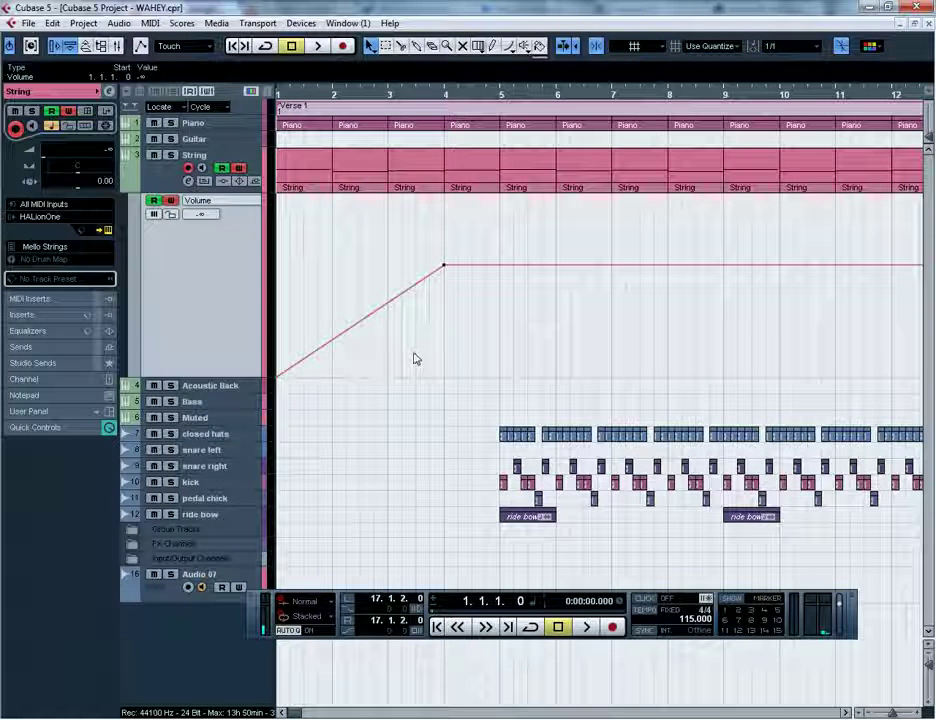
Step: Play the String fade-in, stop, and return to the song start
{"action": "key", "text": "space"}
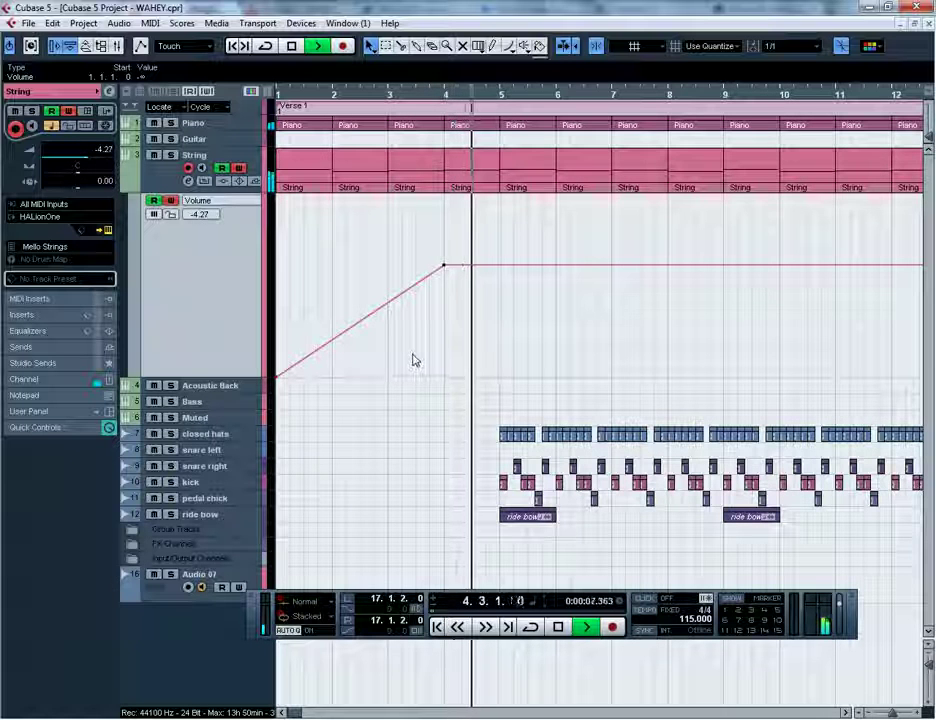
{"action": "key", "text": "space"}
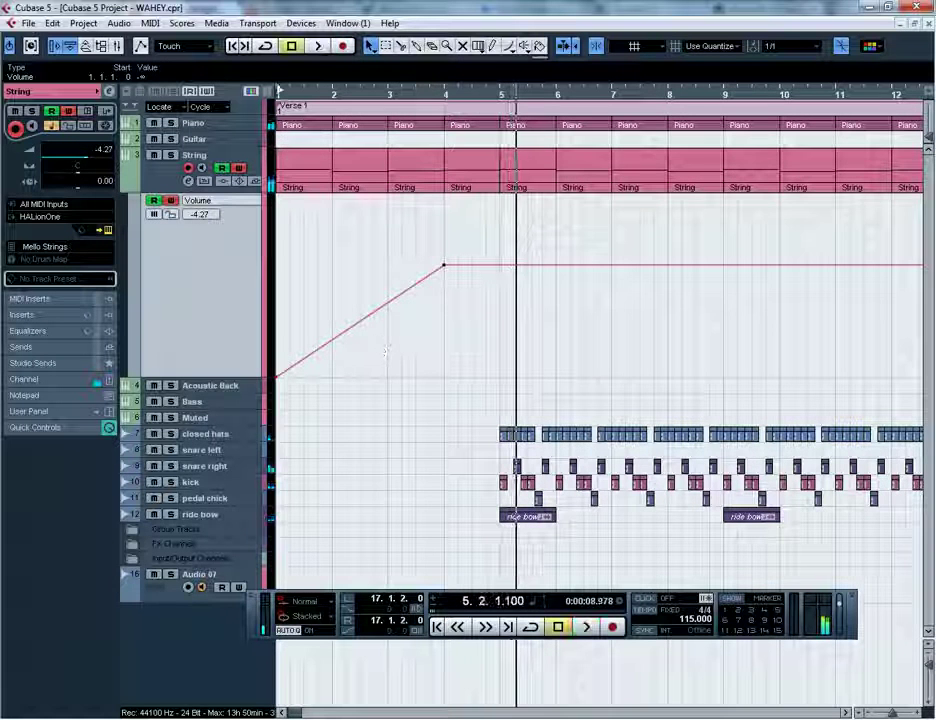
{"action": "key", "text": "Home"}
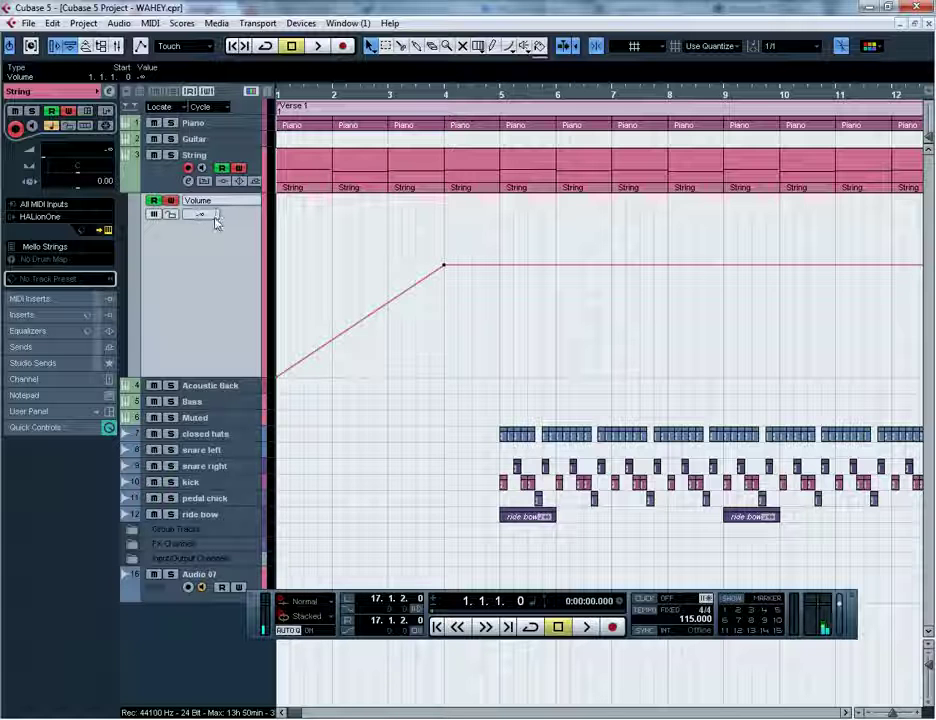
Step: Replay the fade-in, then delete the bar 1 point so Volume runs flat at -4.27
{"action": "key", "text": "space"}
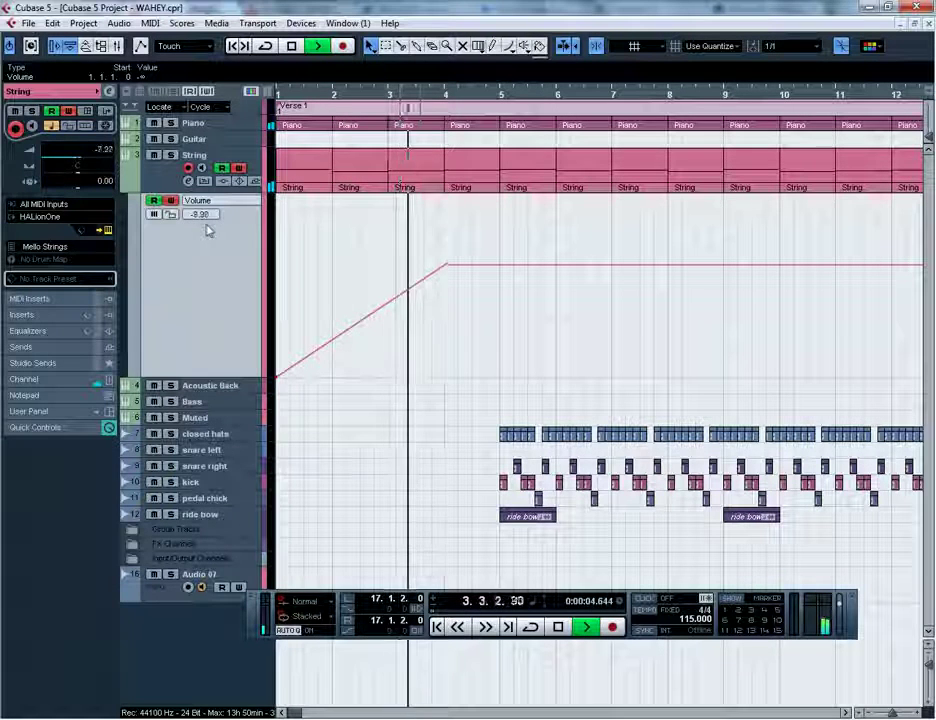
{"action": "key", "text": "space"}
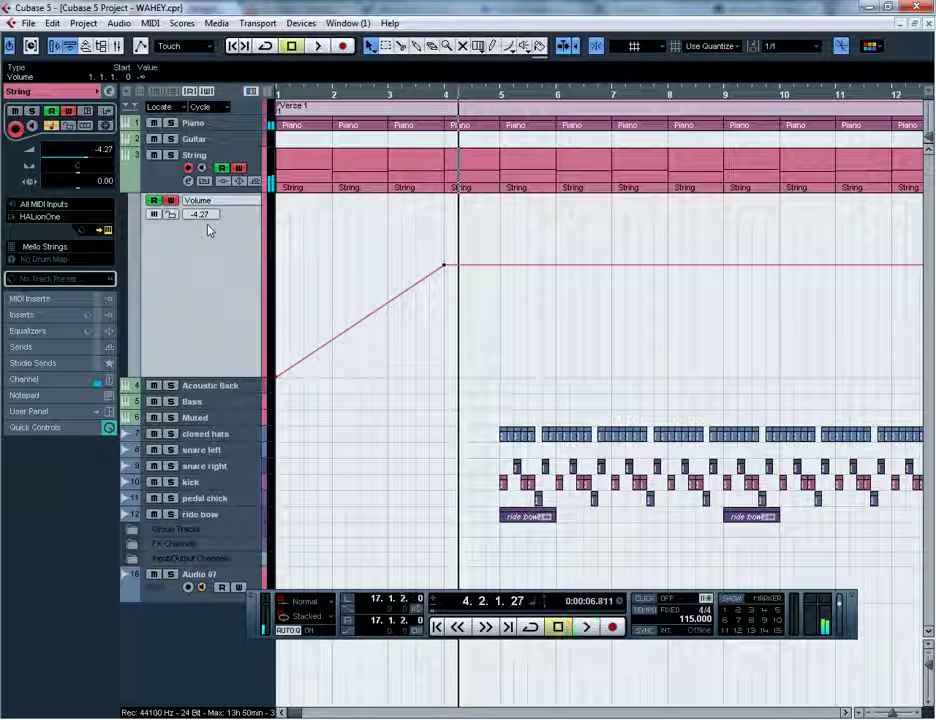
{"action": "left_click", "coordinate": [291, 97]}
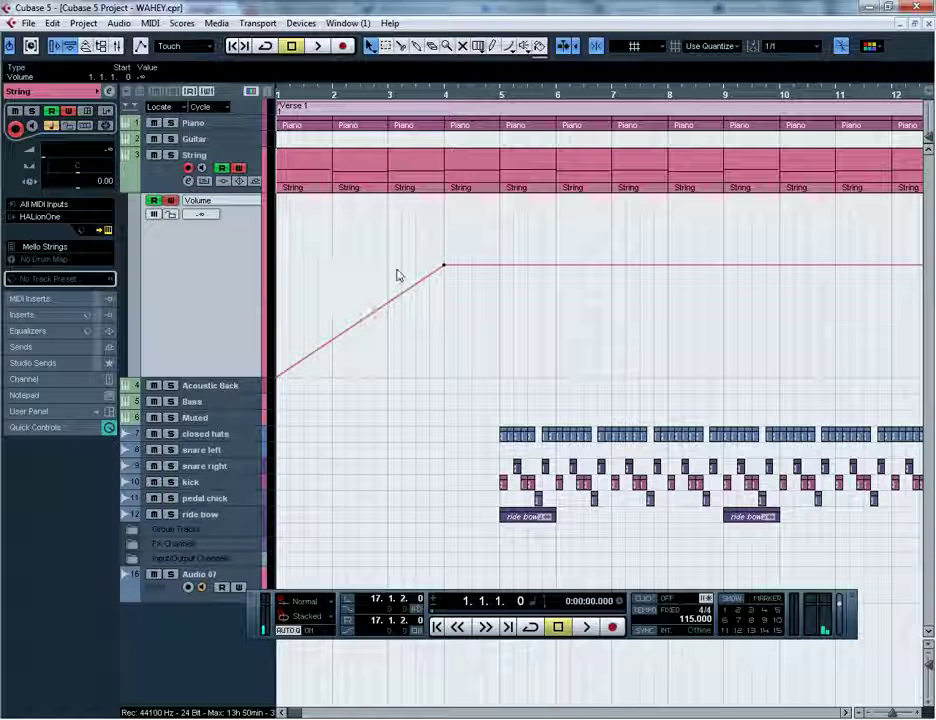
{"action": "key", "text": "Delete"}
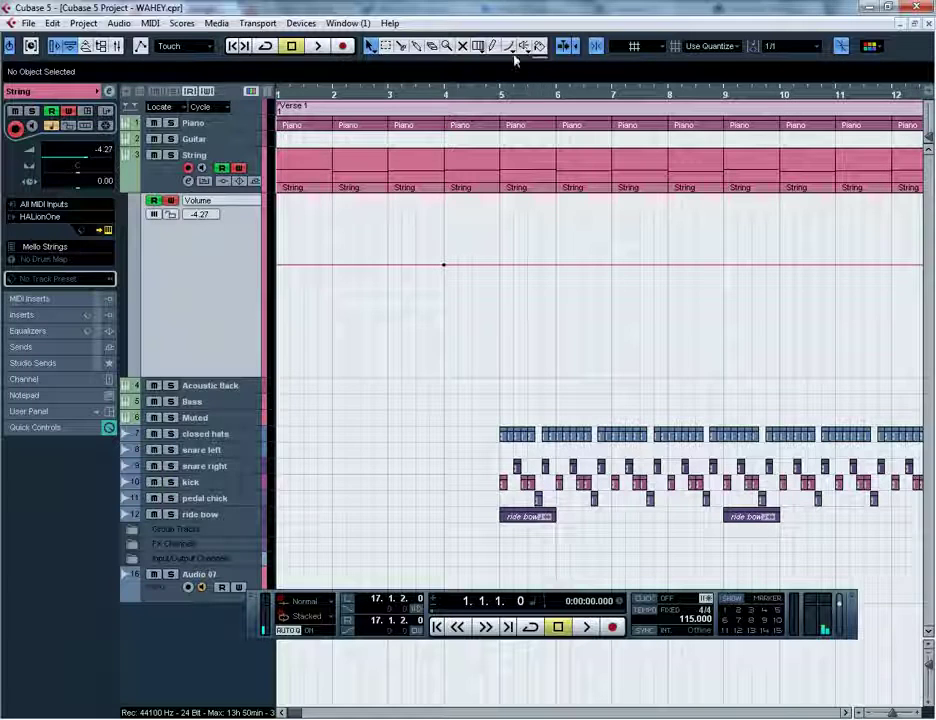
{"action": "left_click", "coordinate": [509, 48]}
{"action": "left_click", "coordinate": [511, 52]}
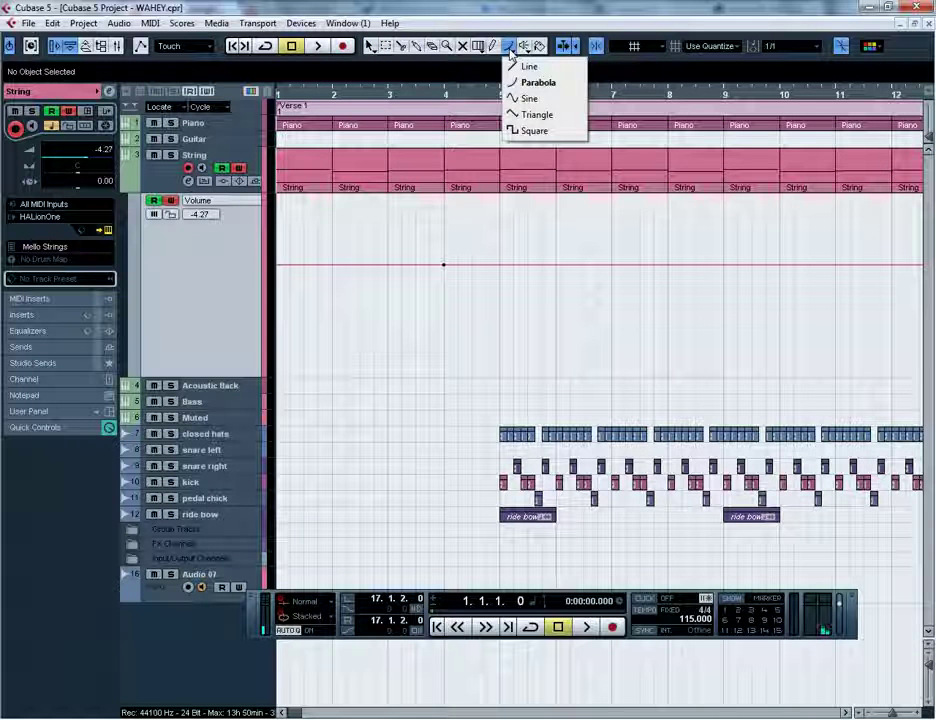
{"action": "left_click", "coordinate": [538, 82]}
{"action": "left_click", "coordinate": [511, 52]}
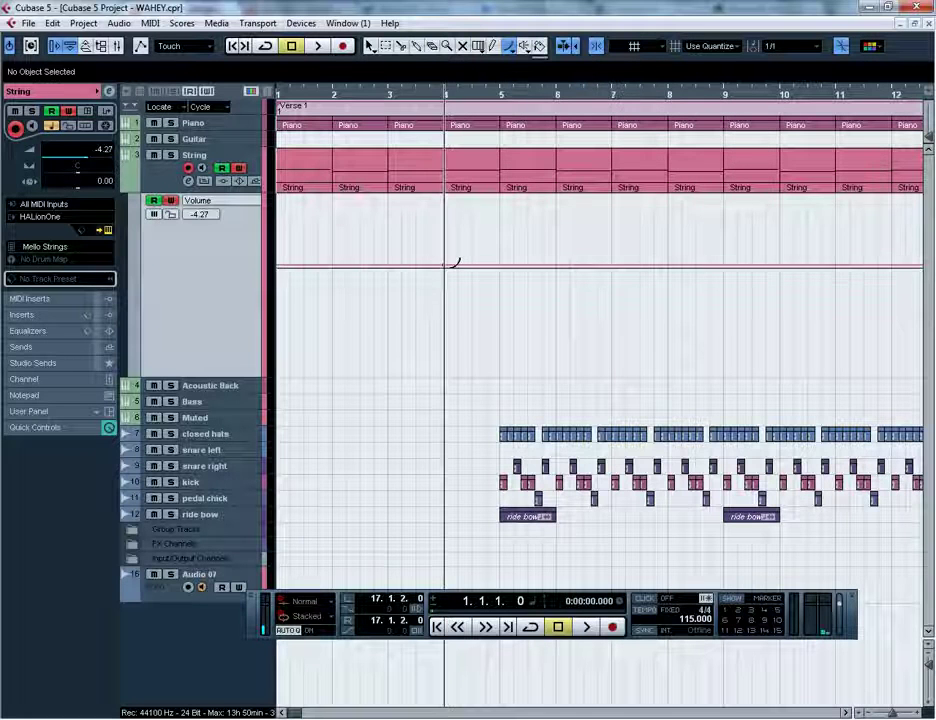
{"action": "mouse_move", "coordinate": [449, 258]}
{"action": "left_mouse_down"}
{"action": "mouse_move", "coordinate": [295, 384]}
{"action": "mouse_move", "coordinate": [309, 368]}
{"action": "left_mouse_up"}
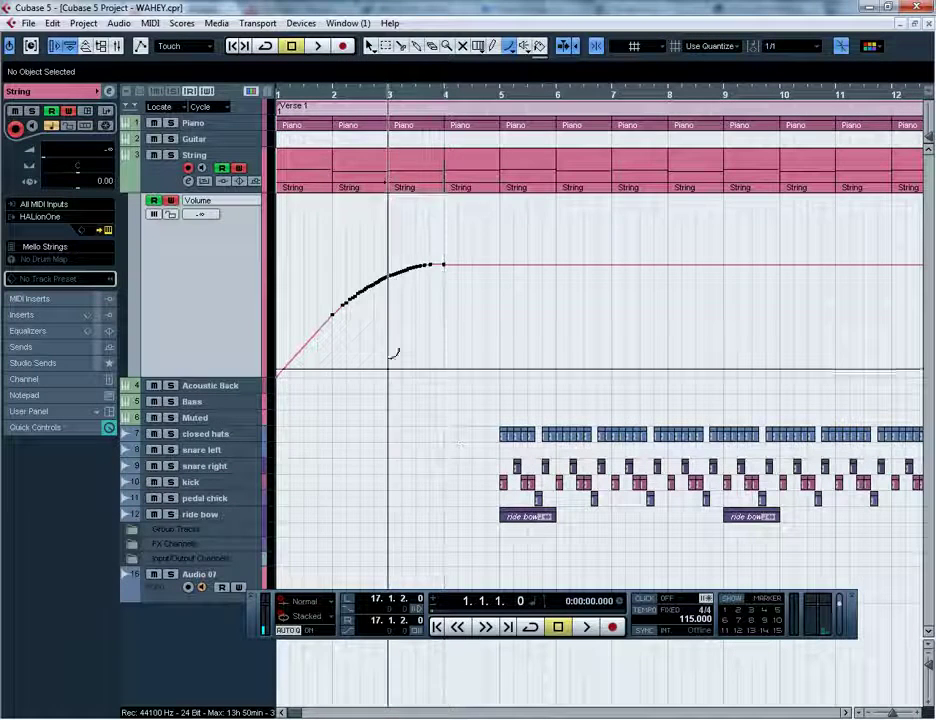
{"action": "key", "text": "space"}
{"action": "key", "text": "space"}
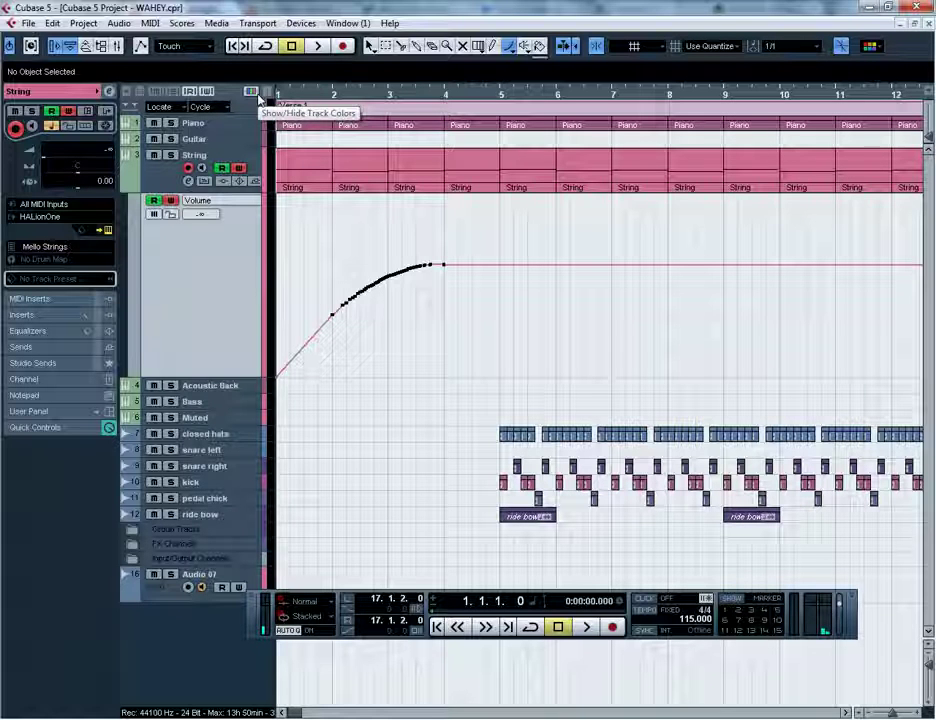
{"action": "key", "text": "space"}
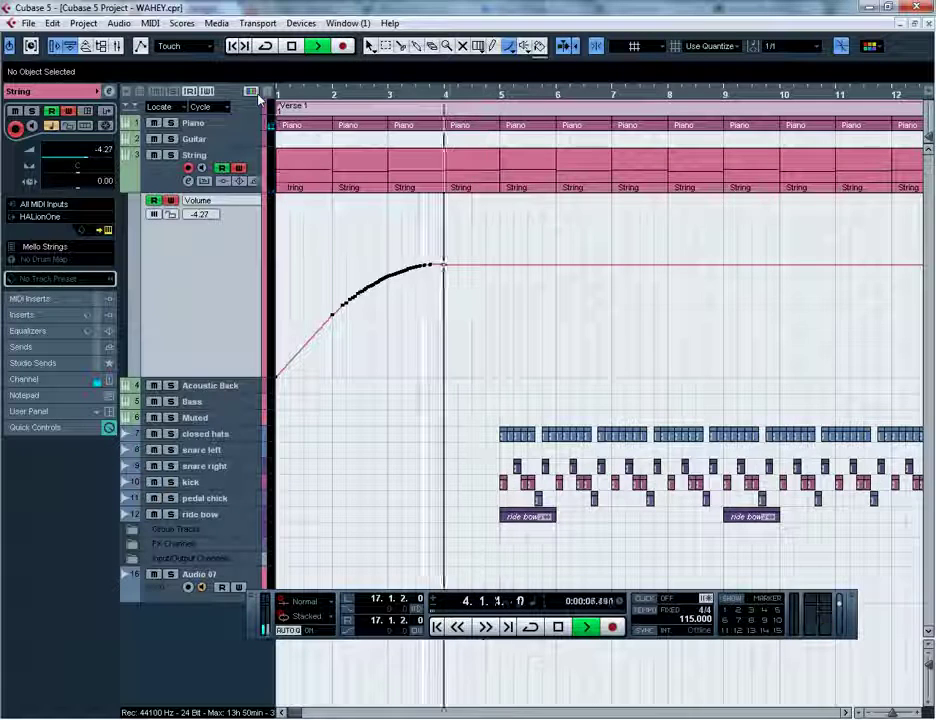
{"action": "key", "text": "space"}
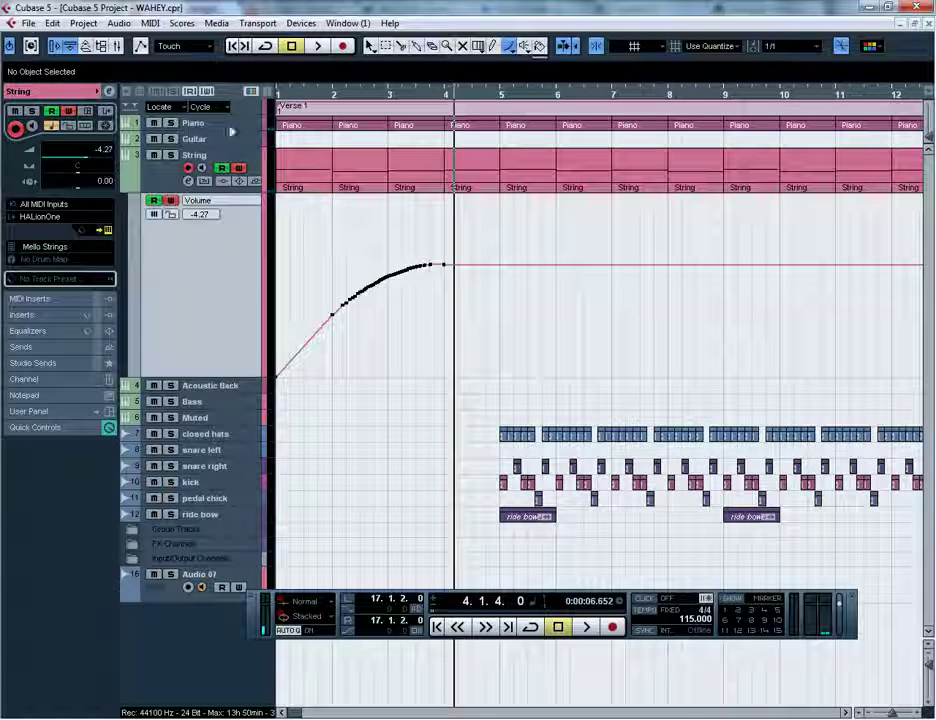
{"action": "key", "text": "Home"}
{"action": "key", "text": "ctrl+z"}
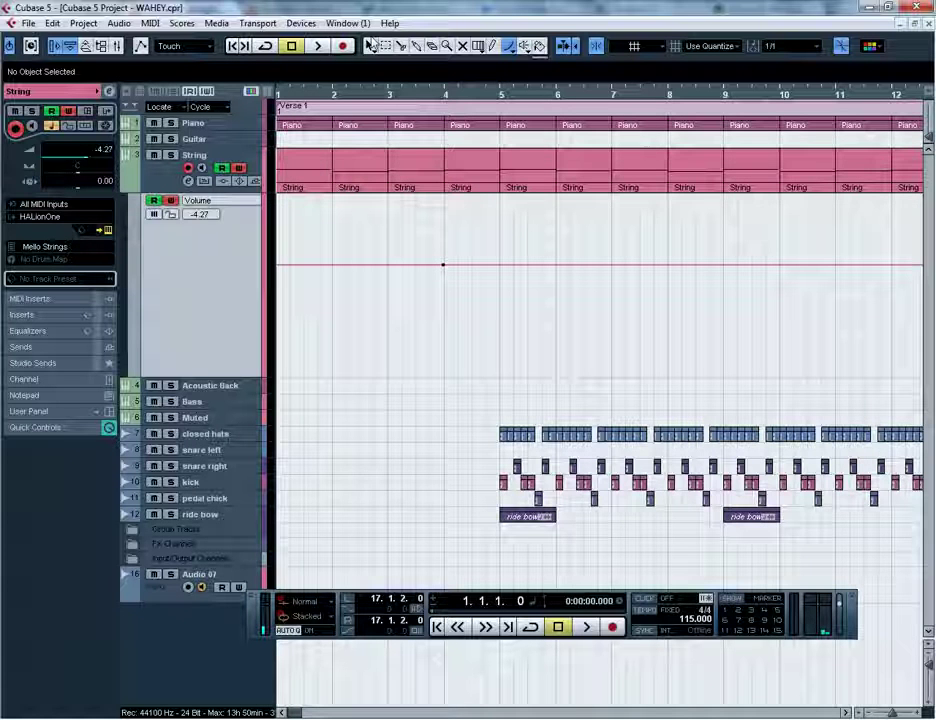
Step: Switch to the Object Selection tool and drag the bar 1 volume point down to silence
{"action": "left_click", "coordinate": [479, 44]}
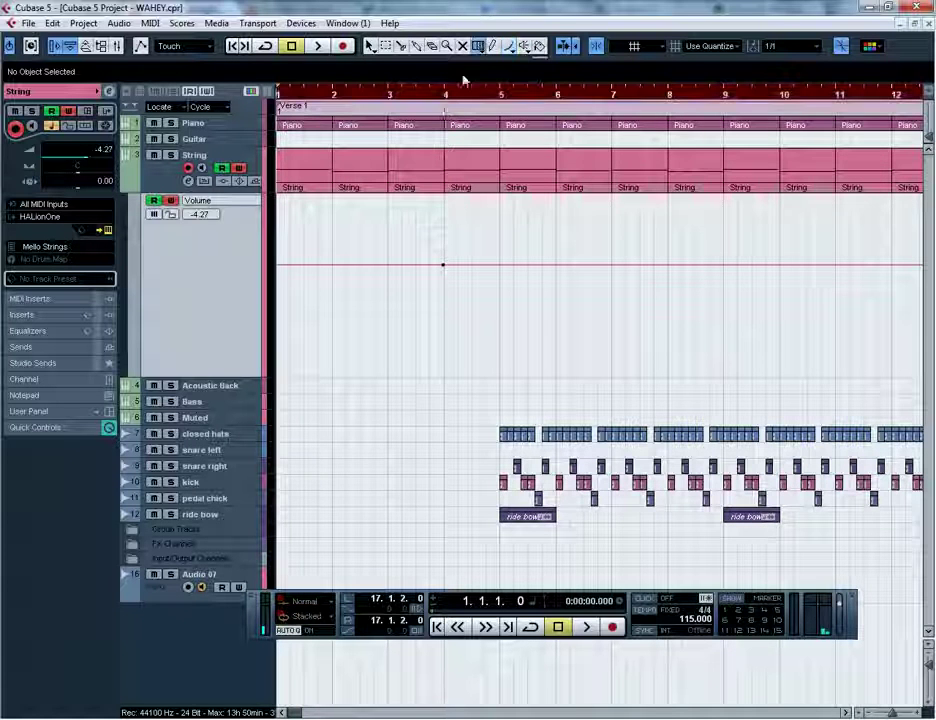
{"action": "left_click", "coordinate": [369, 45]}
{"action": "left_click_drag", "start_coordinate": [280, 270], "coordinate": [270, 432]}
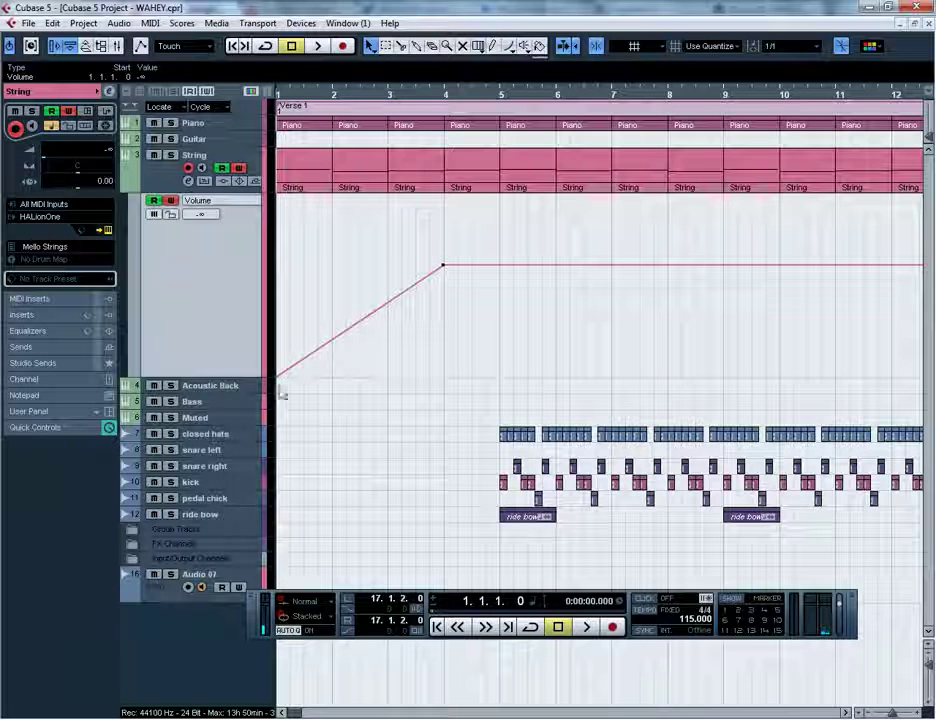
Step: Set the grid to 1/32, add points curving the fade-in up to bar 4, and play it
{"action": "left_click", "coordinate": [790, 46]}
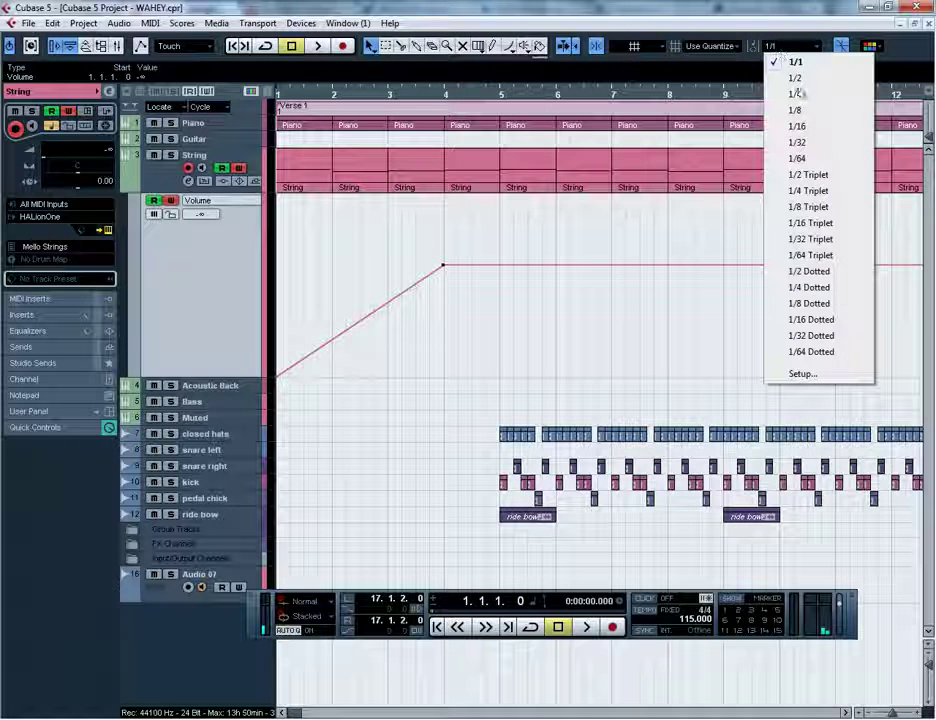
{"action": "left_click", "coordinate": [814, 146]}
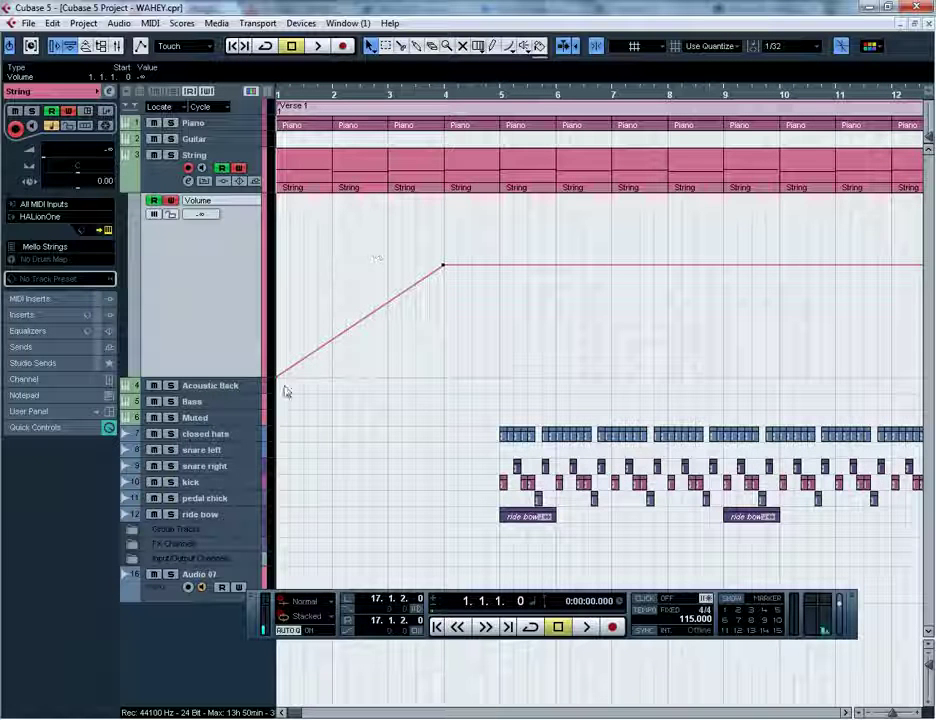
{"action": "left_click_drag", "start_coordinate": [312, 365], "coordinate": [398, 299]}
{"action": "left_click_drag", "start_coordinate": [350, 345], "coordinate": [405, 281]}
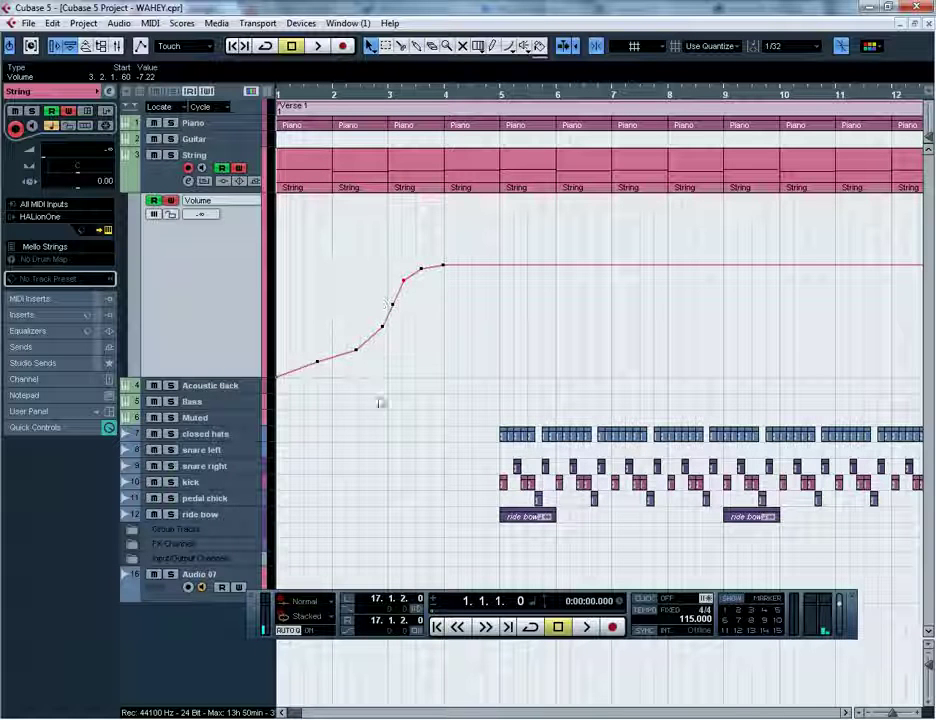
{"action": "left_click", "coordinate": [398, 376]}
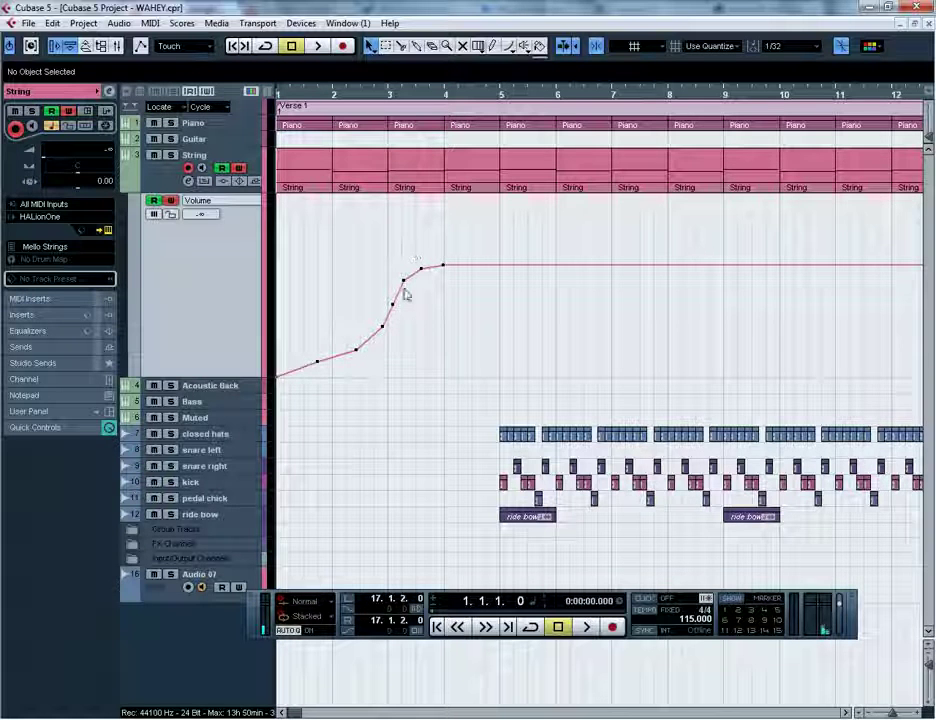
{"action": "key", "text": "space"}
{"action": "key", "text": "space"}
{"action": "key", "text": "space"}
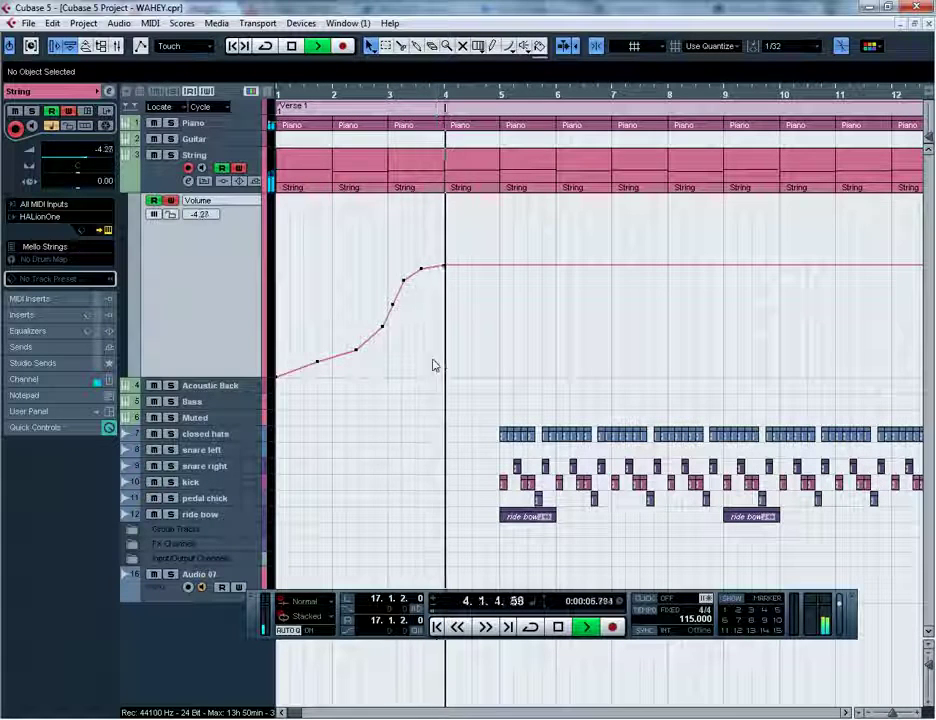
{"action": "key", "text": "space"}
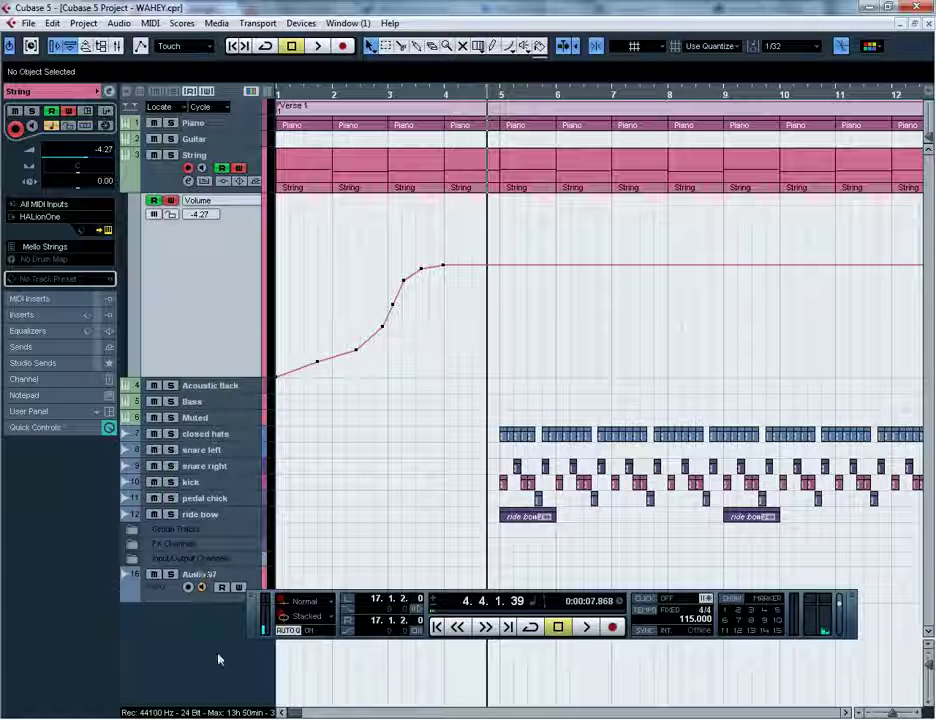
{"action": "left_click_drag", "start_coordinate": [297, 713], "coordinate": [340, 713]}
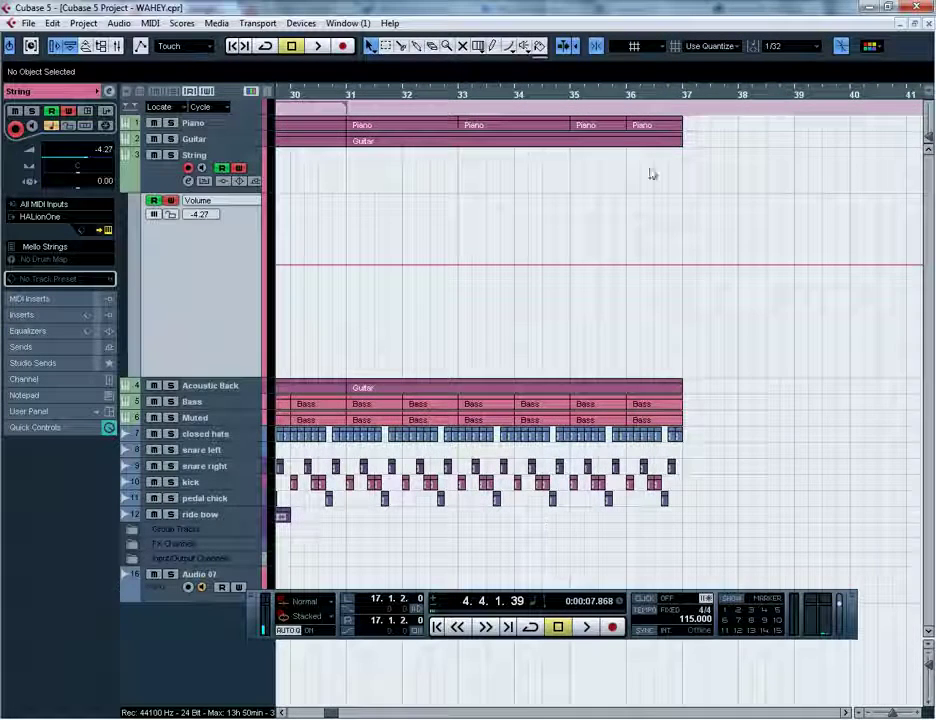
Step: Play the final bars from just after bar 33 and fold away the String Volume lane
{"action": "left_click", "coordinate": [347, 100]}
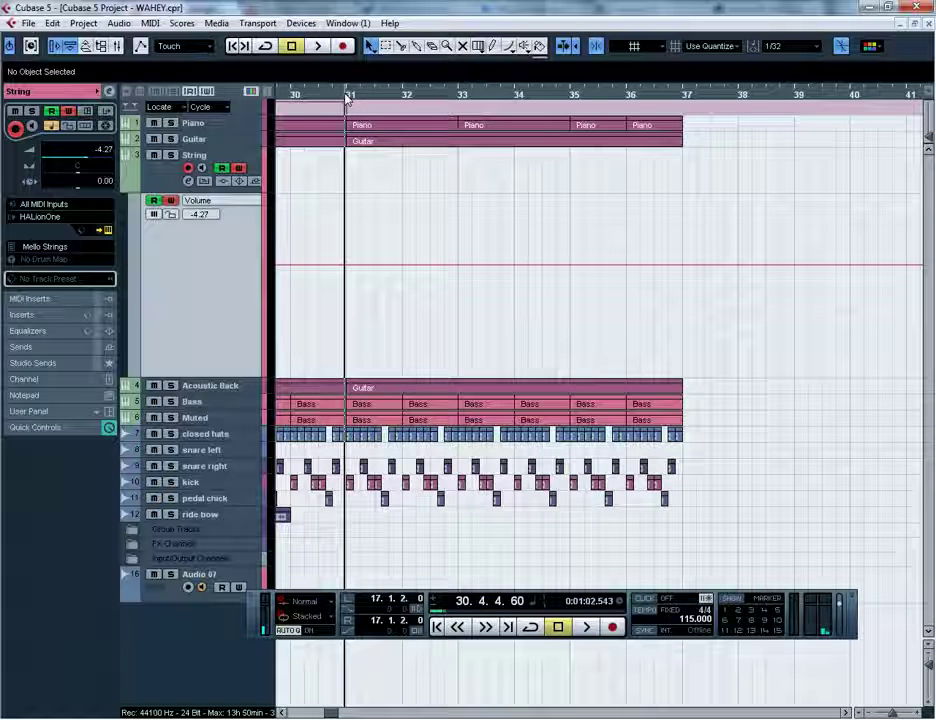
{"action": "left_click", "coordinate": [574, 100]}
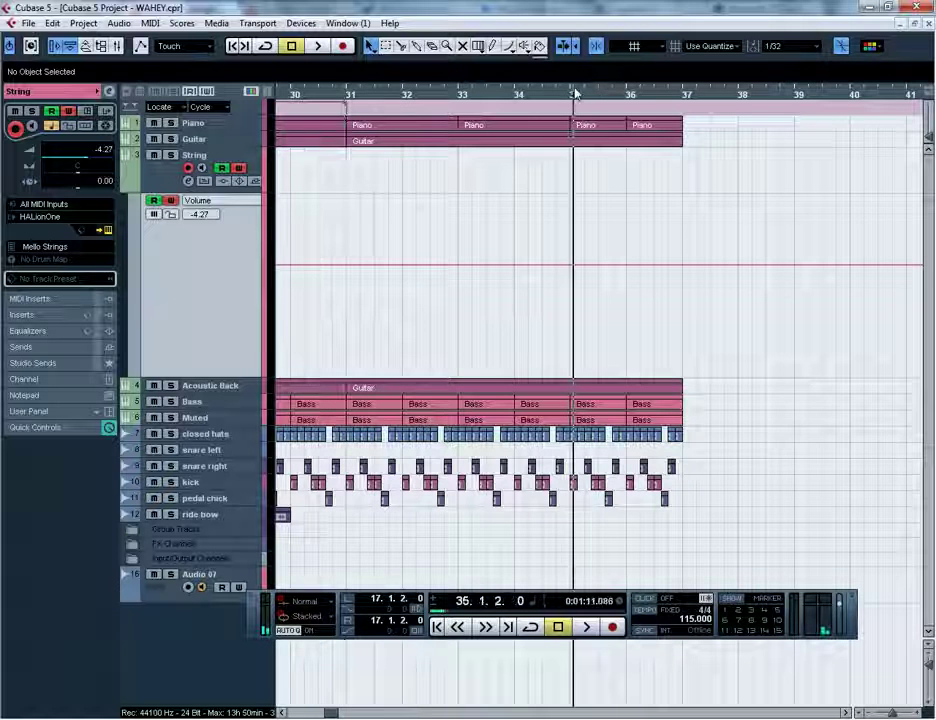
{"action": "left_click", "coordinate": [460, 98]}
{"action": "key", "text": "space"}
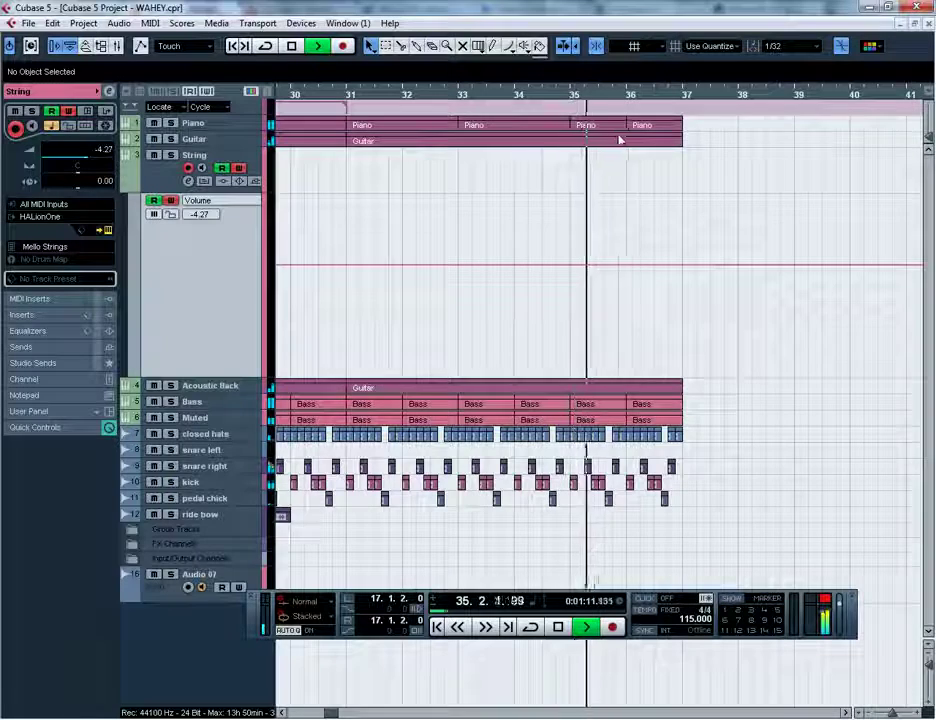
{"action": "left_click", "coordinate": [129, 189]}
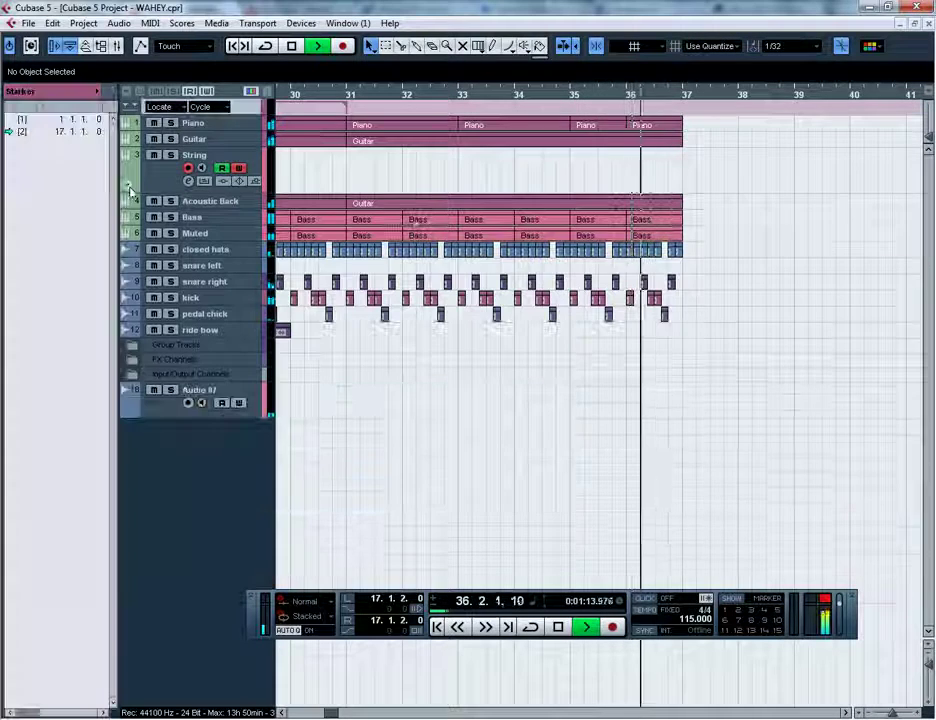
{"action": "key", "text": "space"}
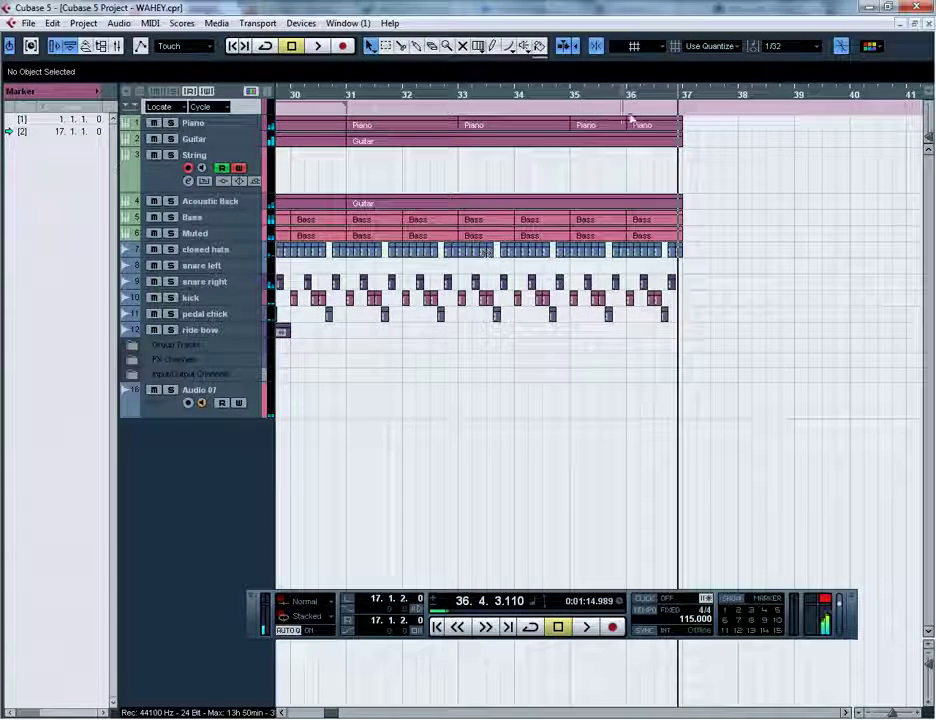
Step: Move the project cursor to bar 34 and select the Guitar track
{"action": "left_click", "coordinate": [541, 97]}
{"action": "left_click", "coordinate": [205, 141]}
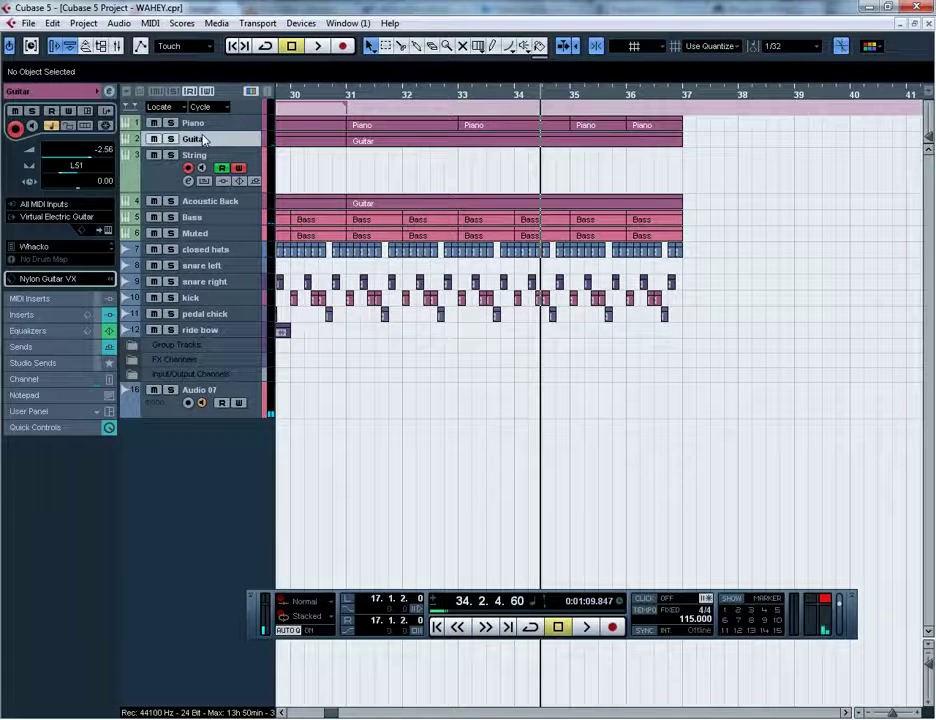
{"action": "key", "text": "F3"}
Step: Lower the Guitar channel fader slightly and maximize the project window
{"action": "left_click_drag", "start_coordinate": [406, 183], "coordinate": [409, 203]}
{"action": "left_click", "coordinate": [841, 42]}
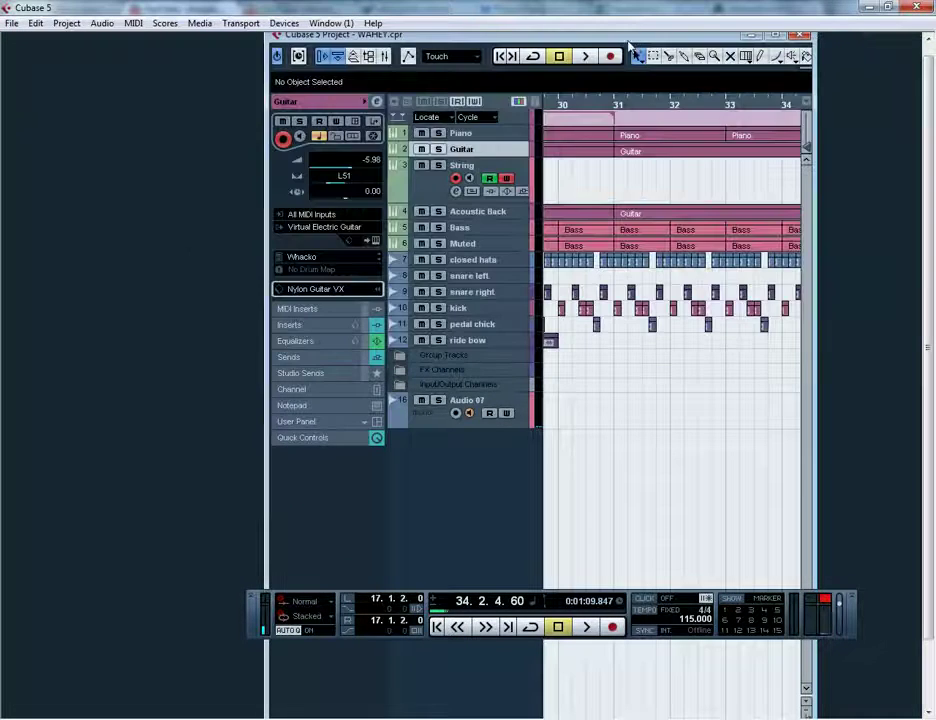
{"action": "double_click", "coordinate": [628, 38]}
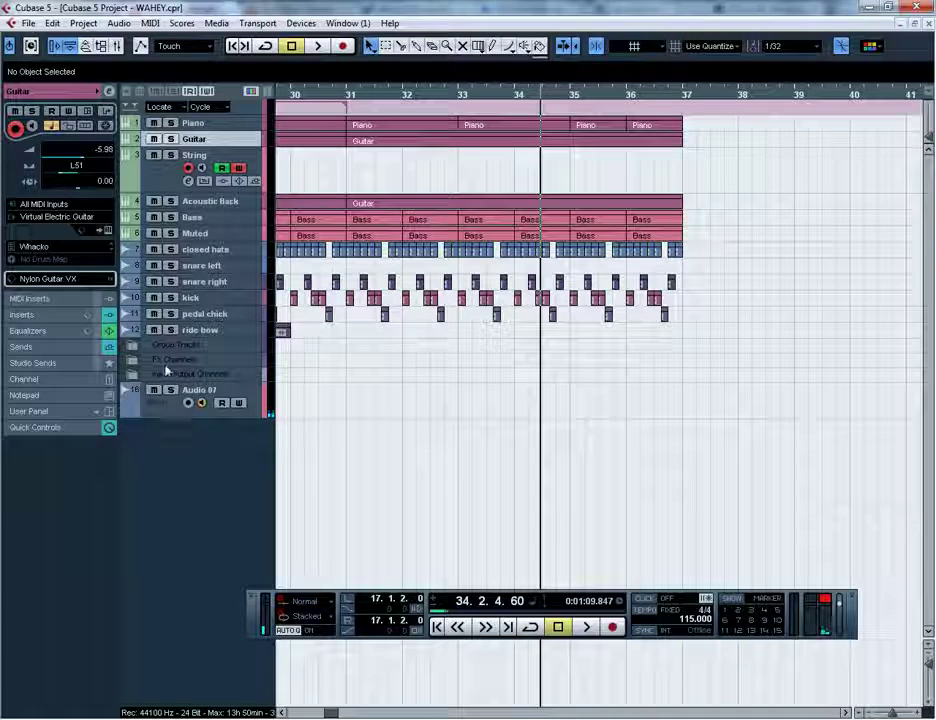
Step: Reveal the Stereo Out track and enable volume automation writing on its mixer strip
{"action": "left_click", "coordinate": [132, 374]}
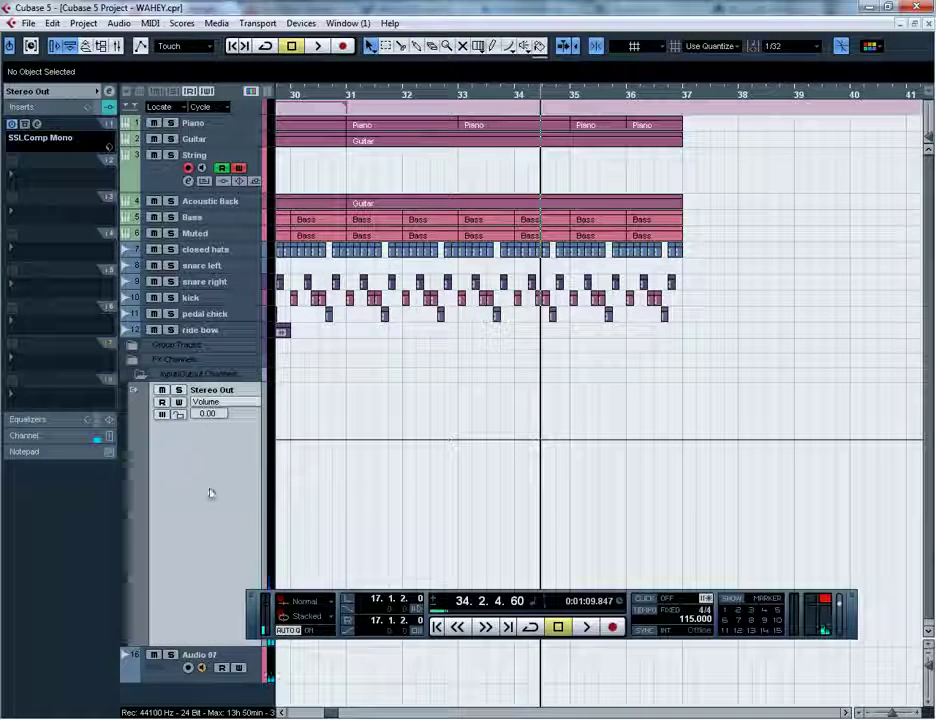
{"action": "key", "text": "F3"}
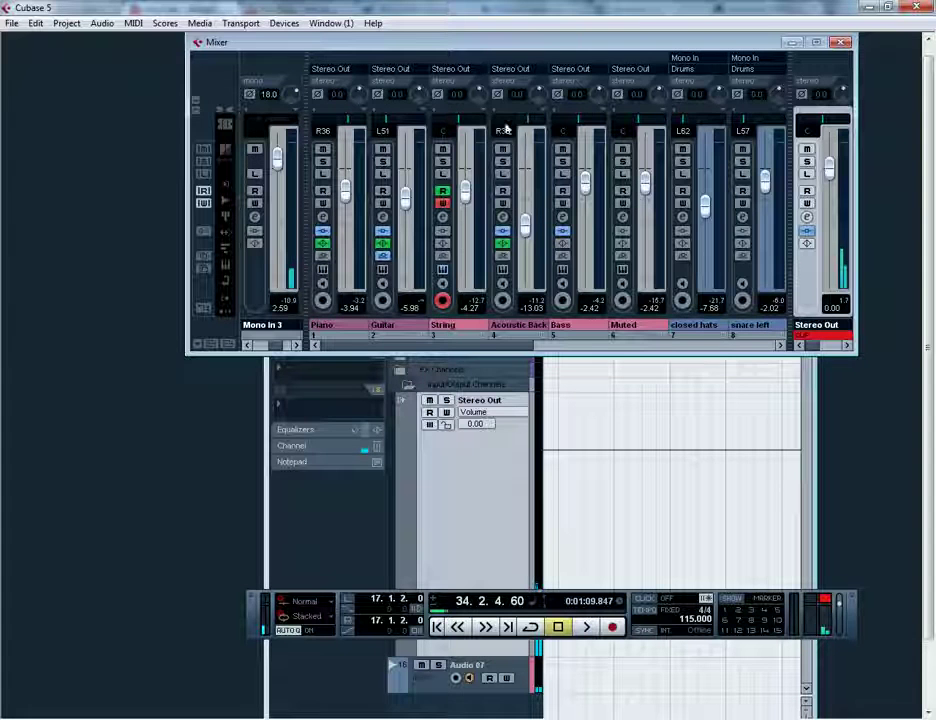
{"action": "left_click", "coordinate": [842, 42]}
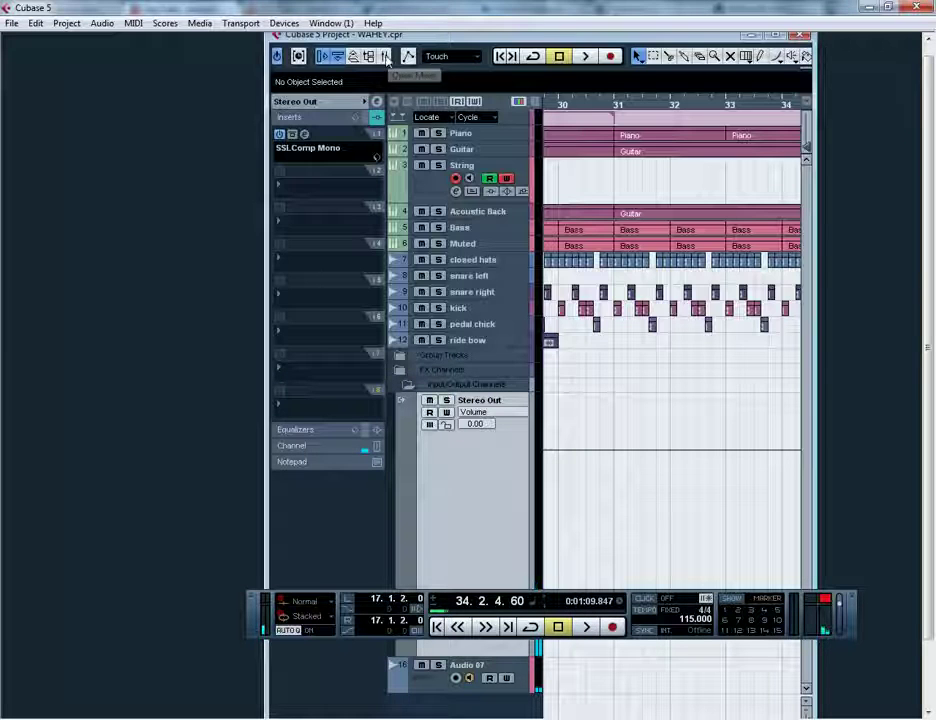
{"action": "left_click", "coordinate": [386, 57]}
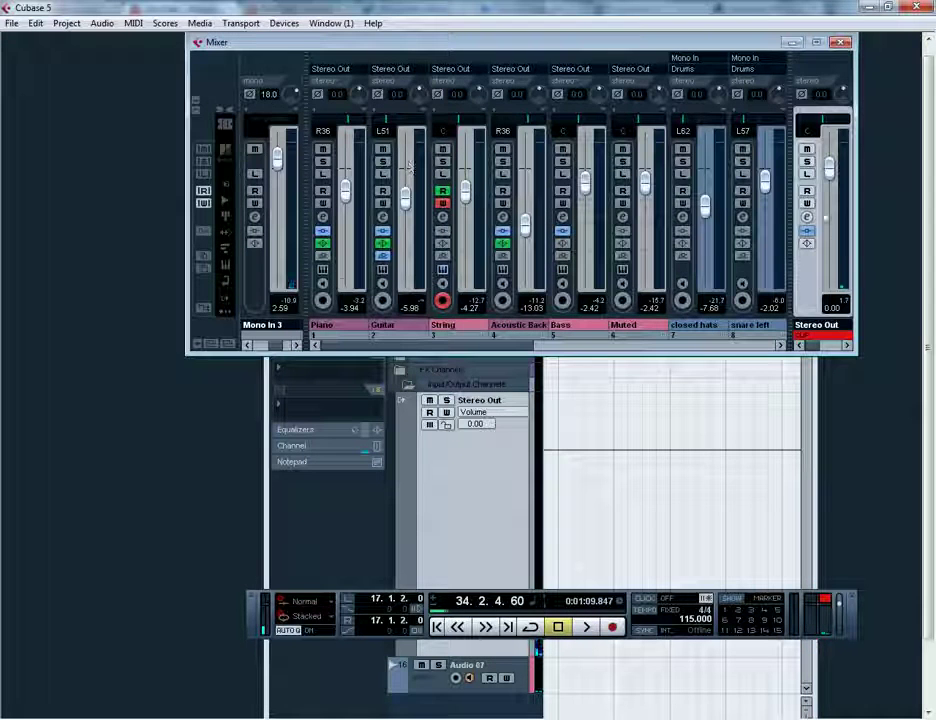
{"action": "left_click", "coordinate": [808, 204]}
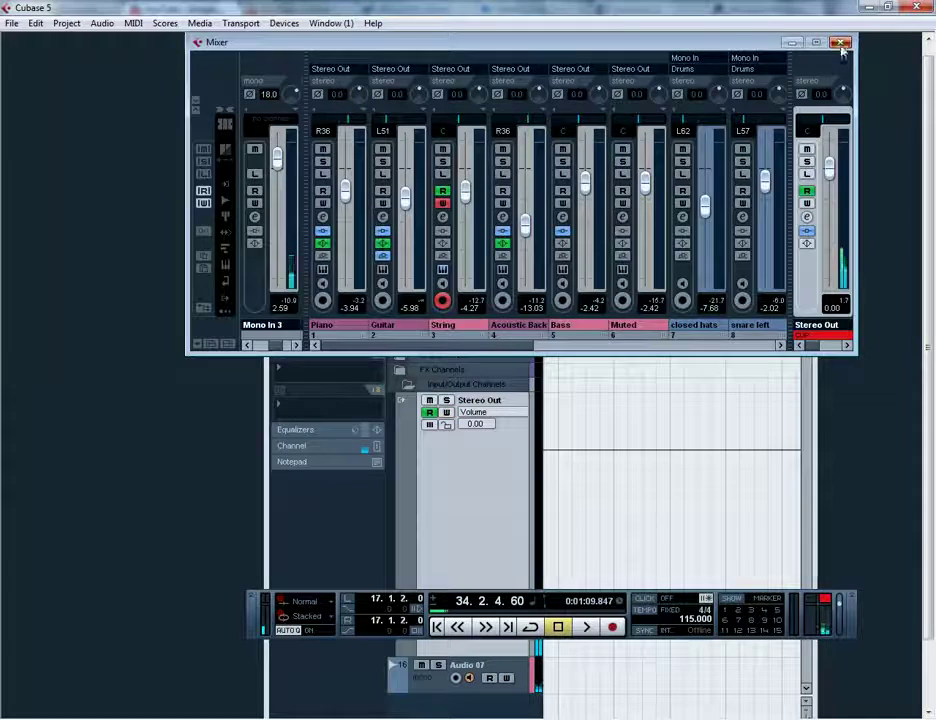
{"action": "key", "text": "F3"}
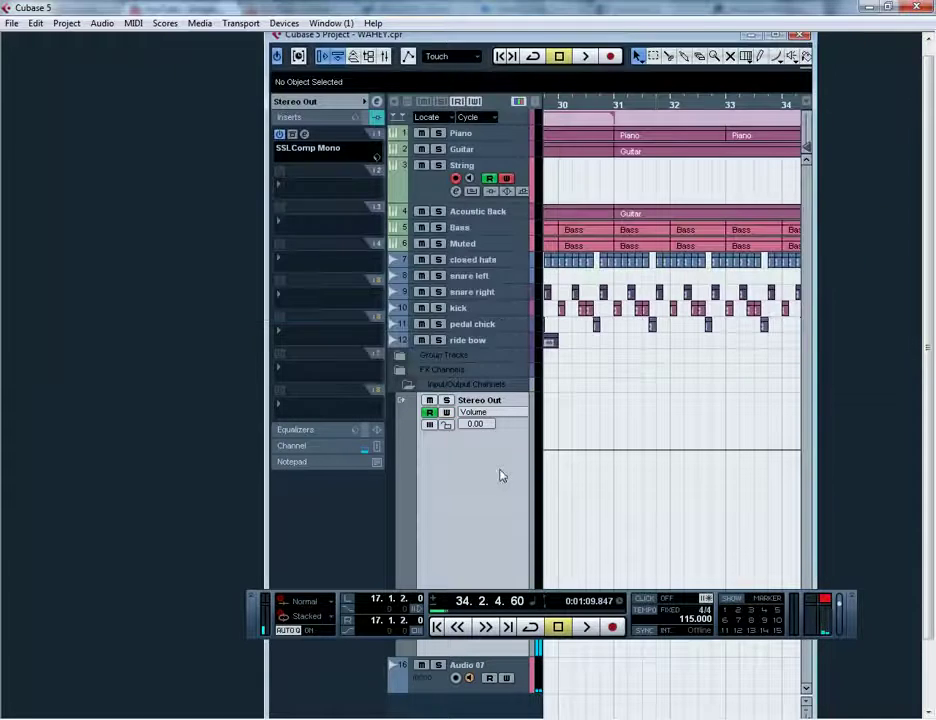
{"action": "double_click", "coordinate": [455, 37]}
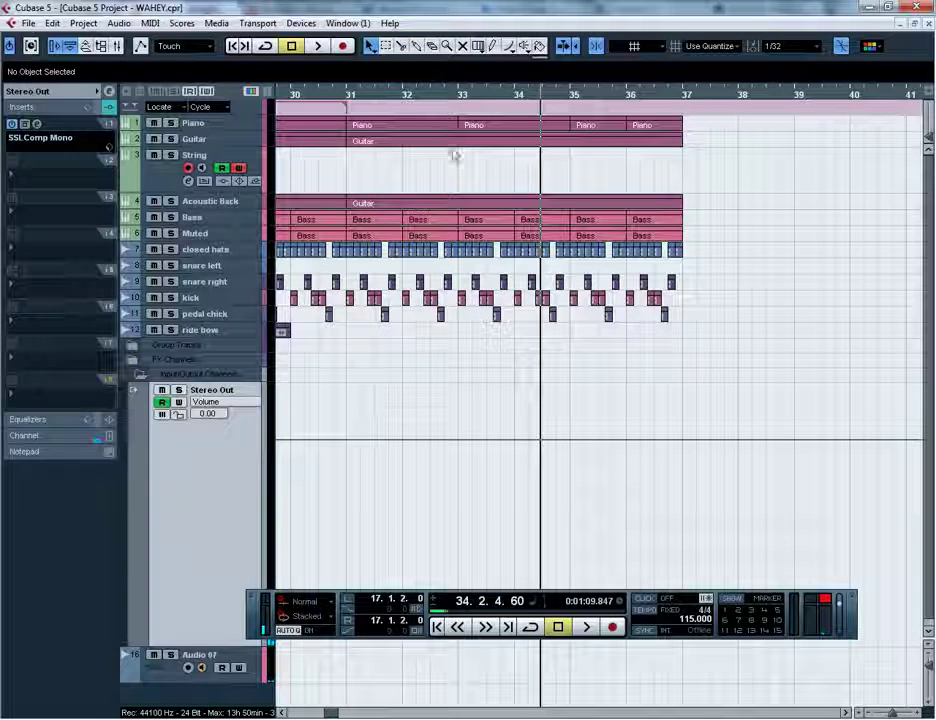
{"action": "left_click", "coordinate": [460, 98]}
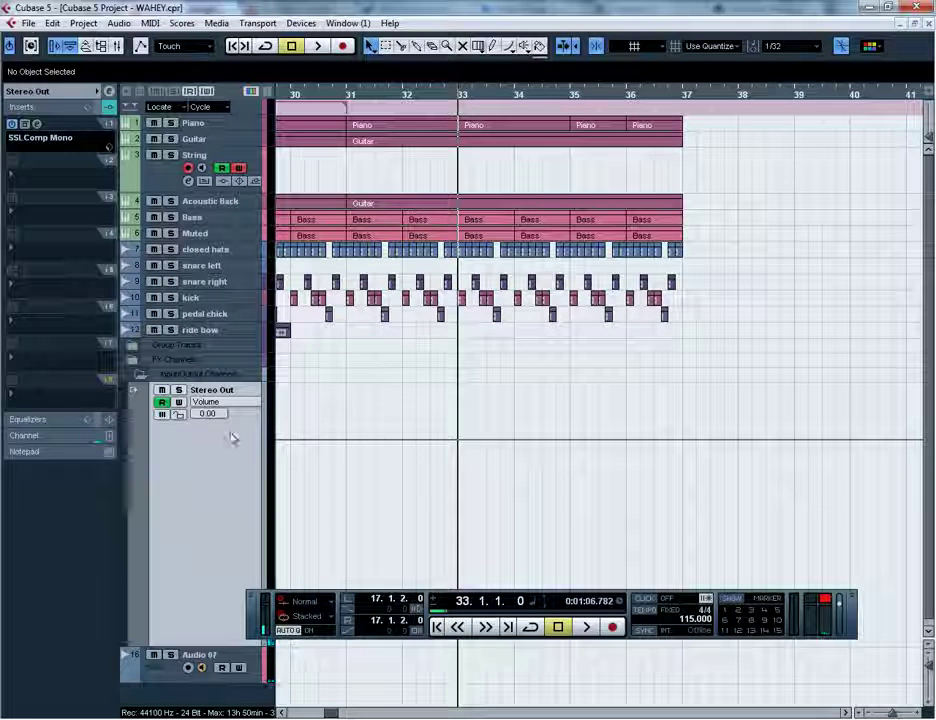
{"action": "left_click", "coordinate": [505, 46]}
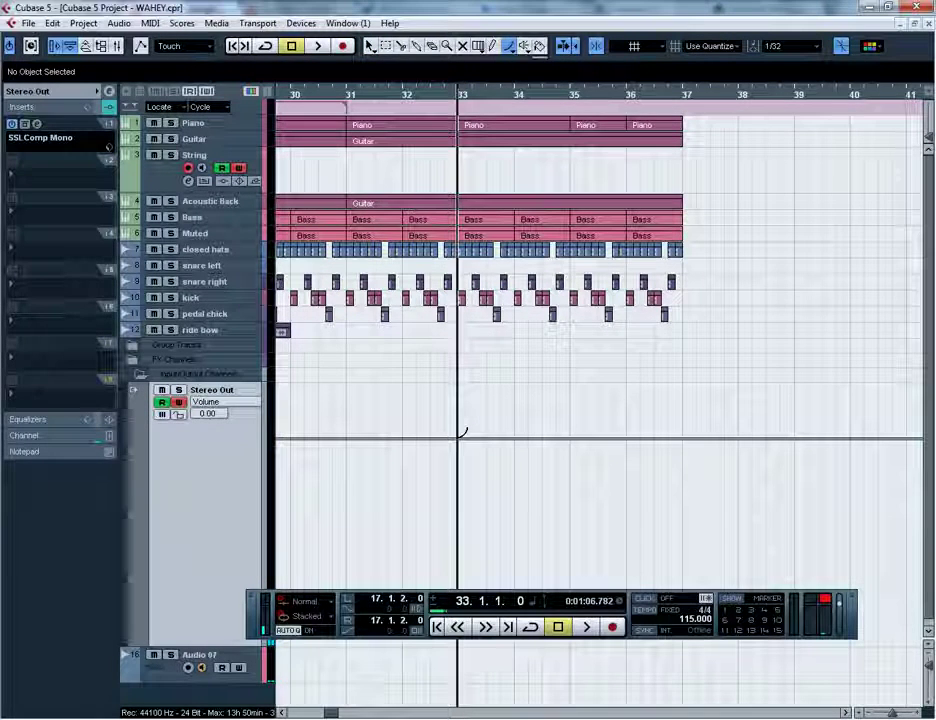
{"action": "mouse_move", "coordinate": [463, 432]}
{"action": "left_mouse_down"}
{"action": "mouse_move", "coordinate": [543, 455]}
{"action": "mouse_move", "coordinate": [783, 568]}
{"action": "mouse_move", "coordinate": [770, 600]}
{"action": "mouse_move", "coordinate": [721, 605]}
{"action": "mouse_move", "coordinate": [740, 620]}
{"action": "left_mouse_up"}
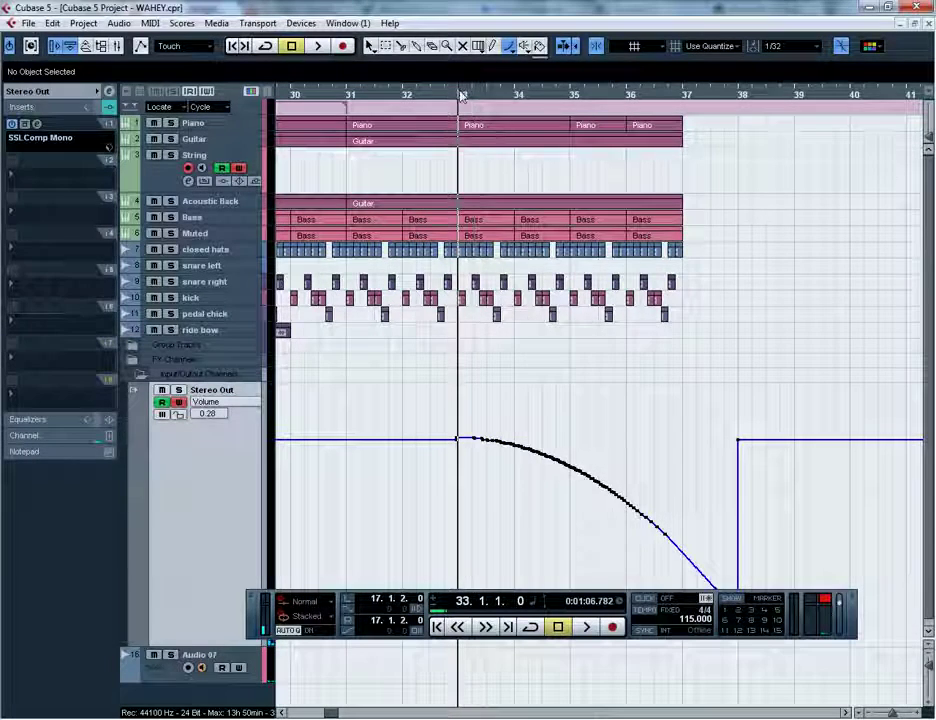
{"action": "key", "text": "space"}
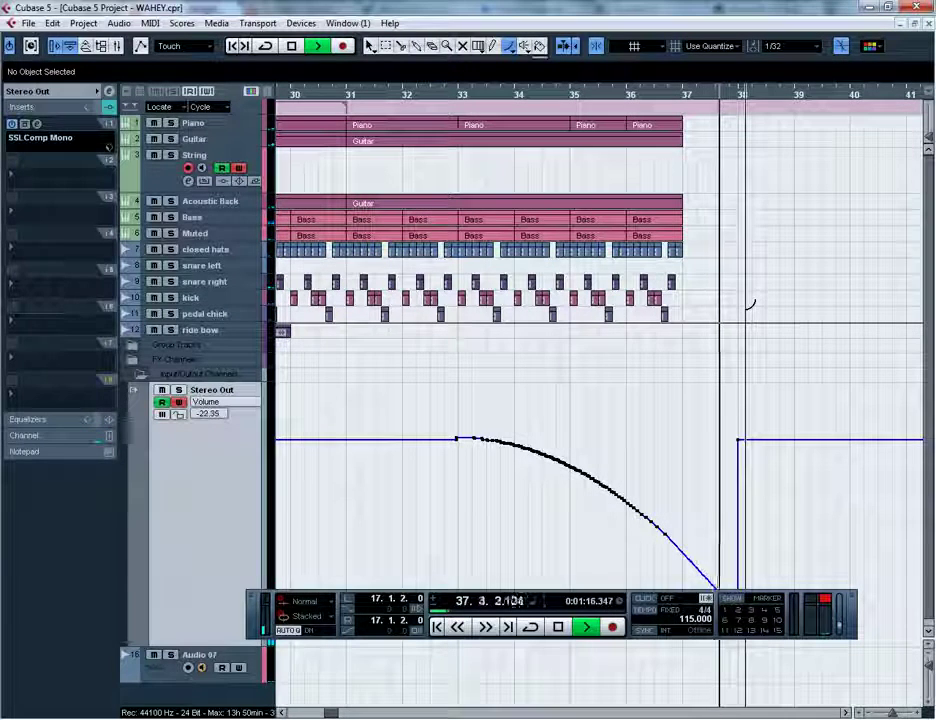
{"action": "key", "text": "space"}
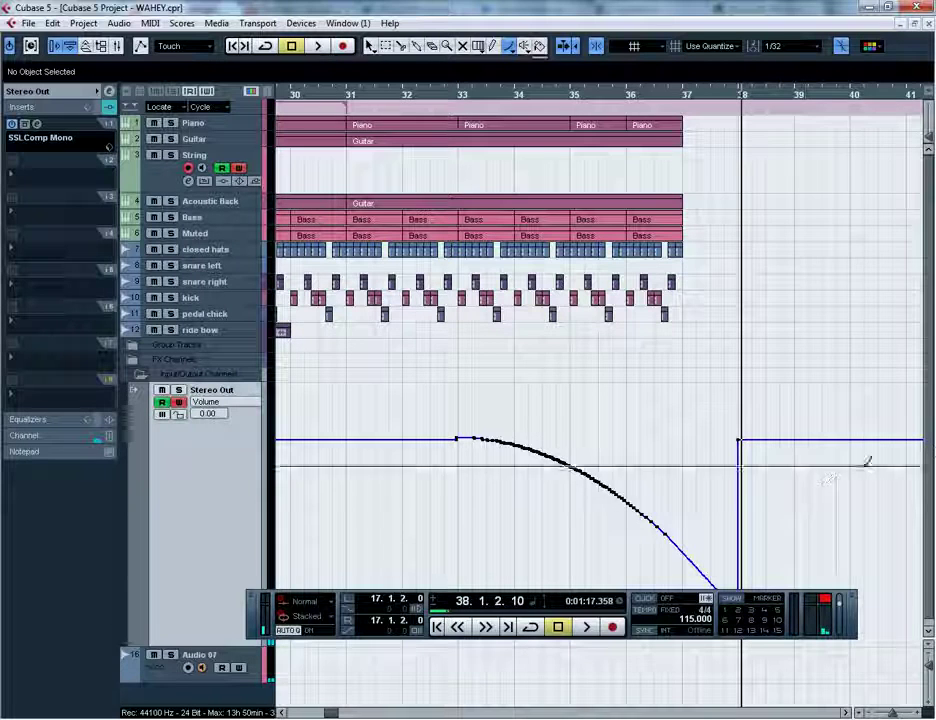
{"action": "scroll", "coordinate": [828, 480], "scroll_direction": "down", "scroll_amount": 1}
{"action": "key", "text": "ctrl+z"}
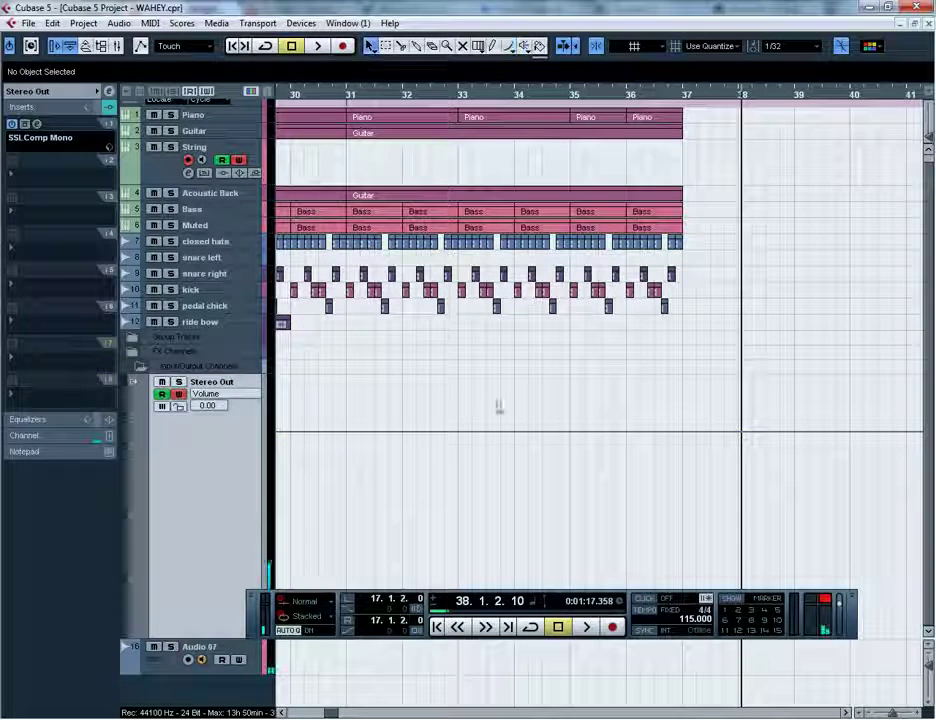
Step: Add a Stereo Out volume point near bar 34 and ramp it down to -70.5 near bar 37
{"action": "left_click", "coordinate": [516, 435]}
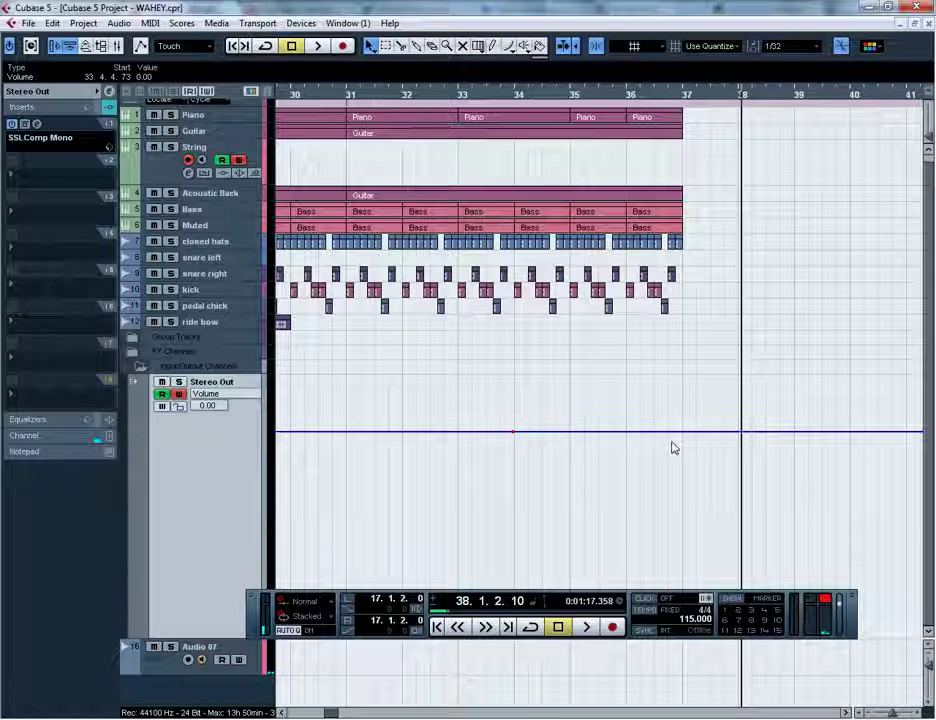
{"action": "left_click_drag", "start_coordinate": [685, 438], "coordinate": [724, 641]}
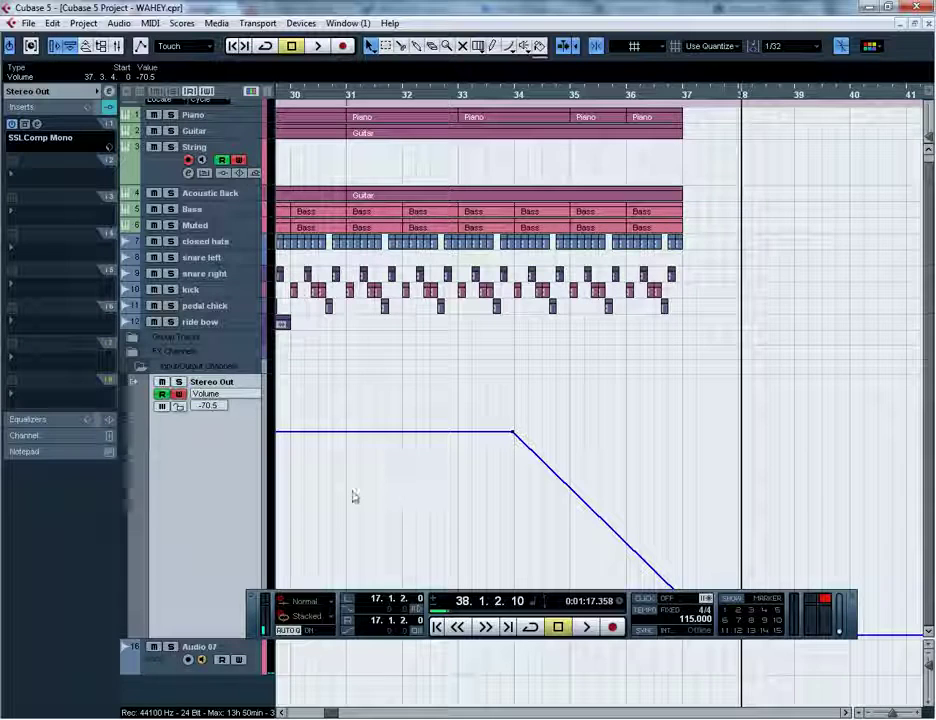
{"action": "left_click", "coordinate": [481, 97]}
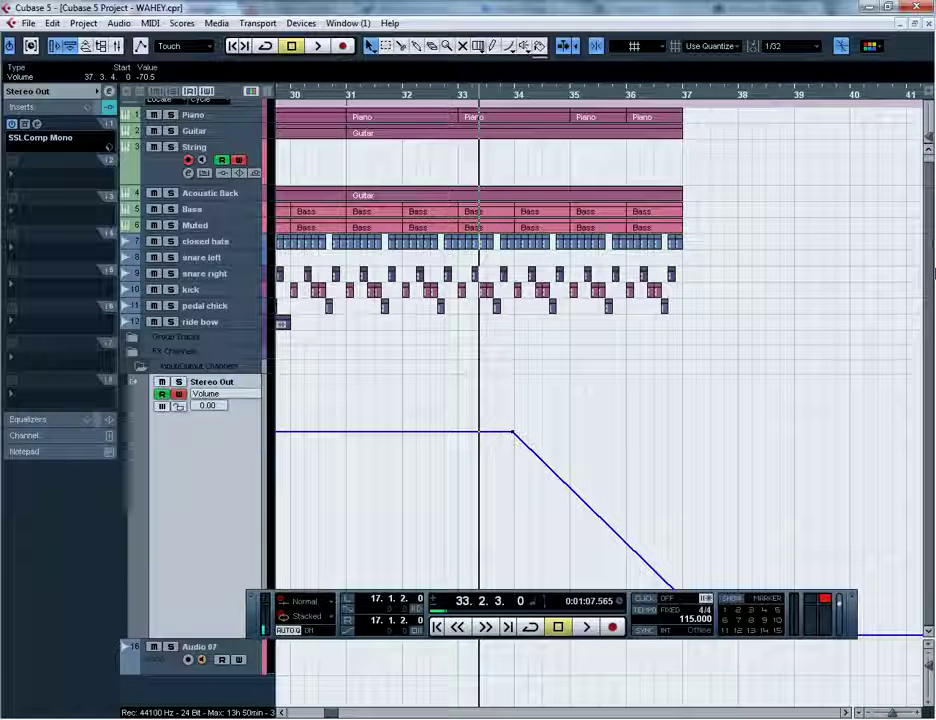
{"action": "left_click_drag", "start_coordinate": [842, 610], "coordinate": [850, 685]}
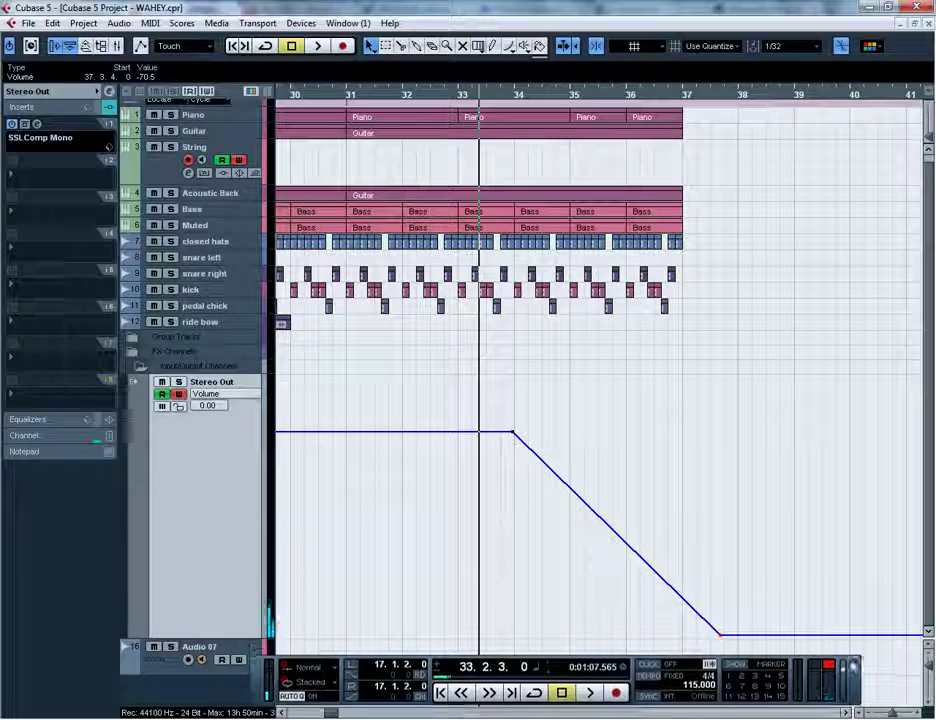
{"action": "left_click", "coordinate": [228, 649]}
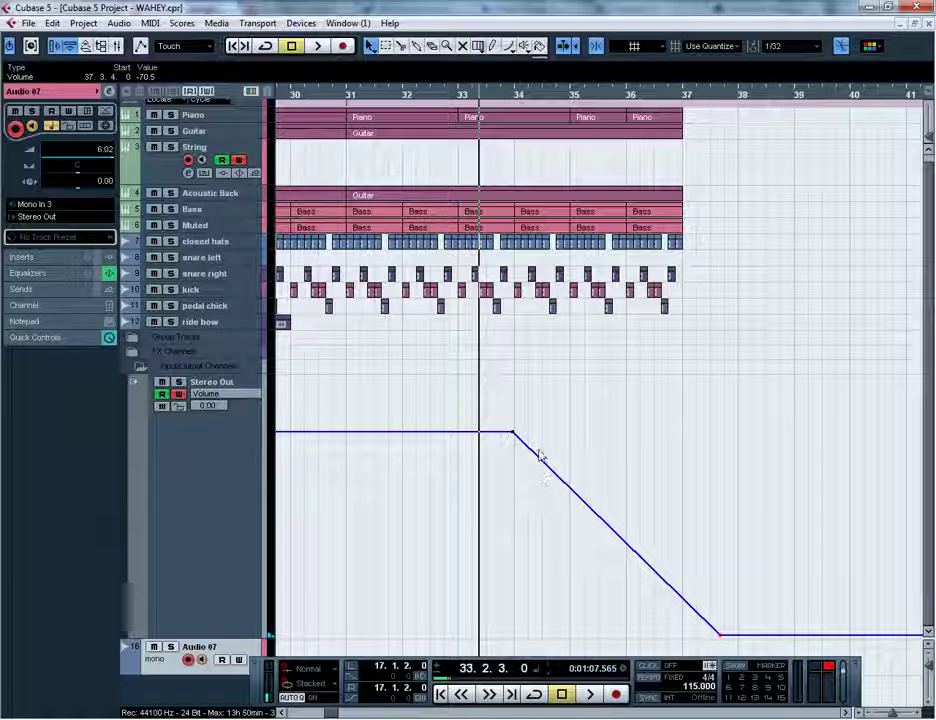
Step: Add points bending the Stereo Out fade, with -9.62 mid-fade, then play it back
{"action": "mouse_move", "coordinate": [539, 463]}
{"action": "left_mouse_down"}
{"action": "mouse_move", "coordinate": [580, 467]}
{"action": "mouse_move", "coordinate": [552, 450]}
{"action": "left_mouse_up"}
{"action": "left_click_drag", "start_coordinate": [597, 487], "coordinate": [632, 563]}
{"action": "left_click_drag", "start_coordinate": [610, 518], "coordinate": [611, 522]}
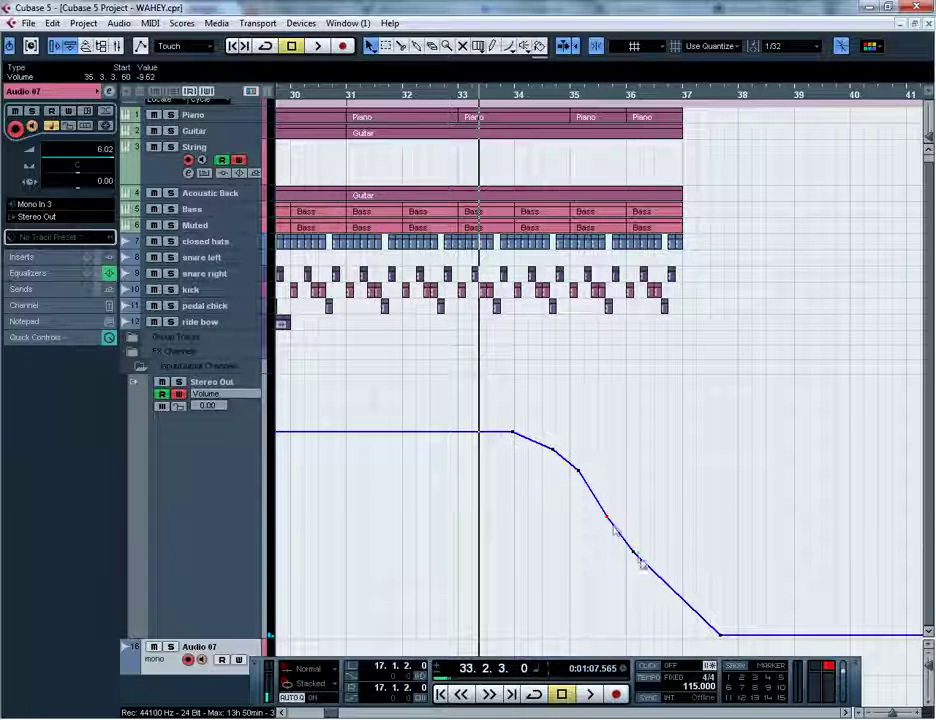
{"action": "left_click_drag", "start_coordinate": [659, 580], "coordinate": [631, 557]}
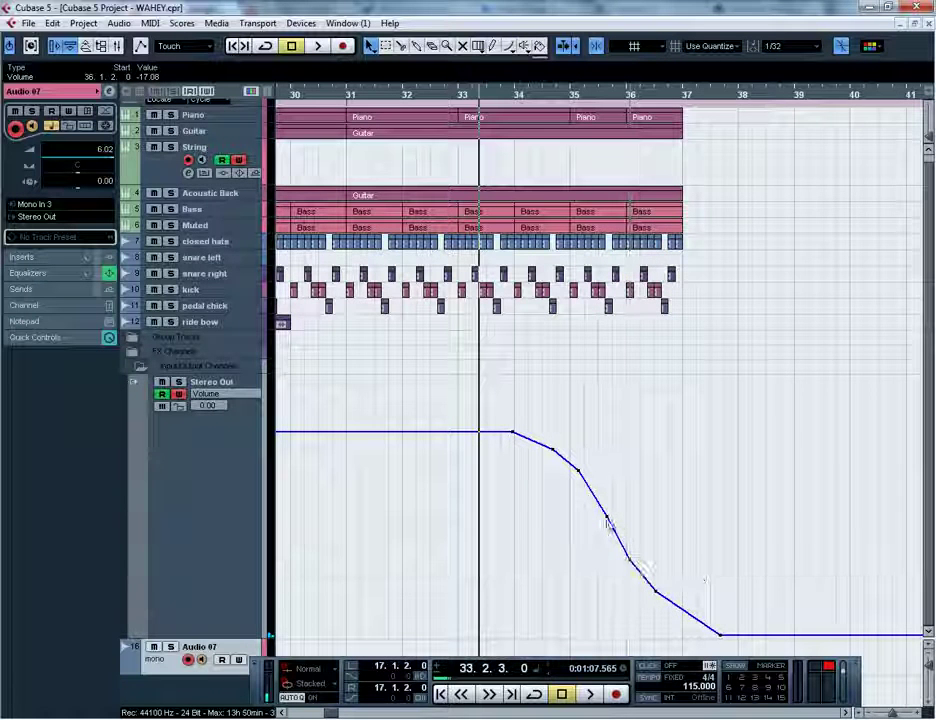
{"action": "left_click_drag", "start_coordinate": [686, 621], "coordinate": [681, 618]}
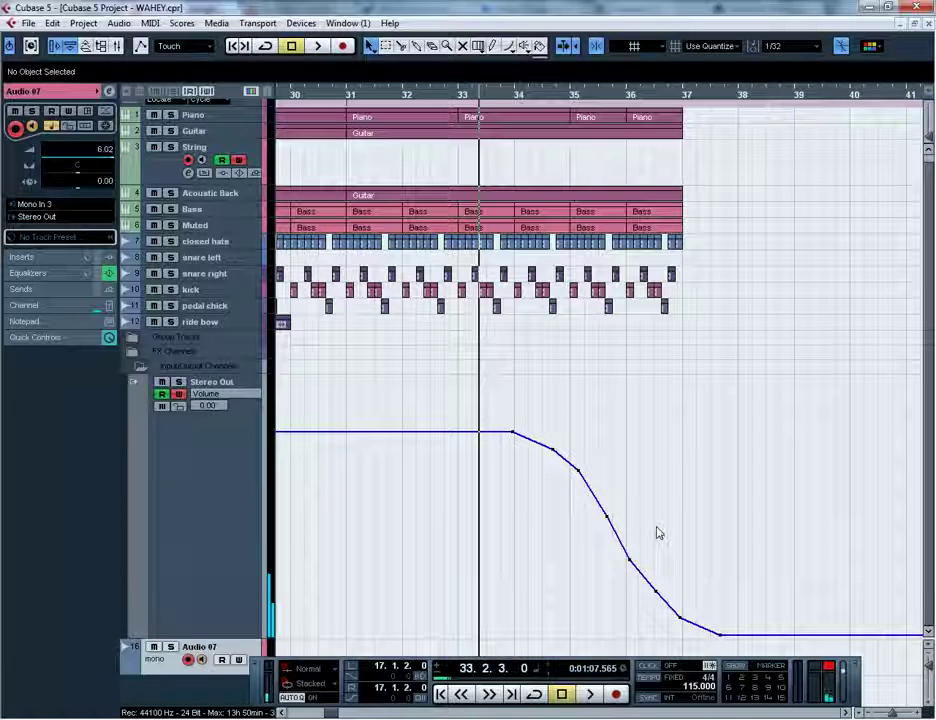
{"action": "key", "text": "space"}
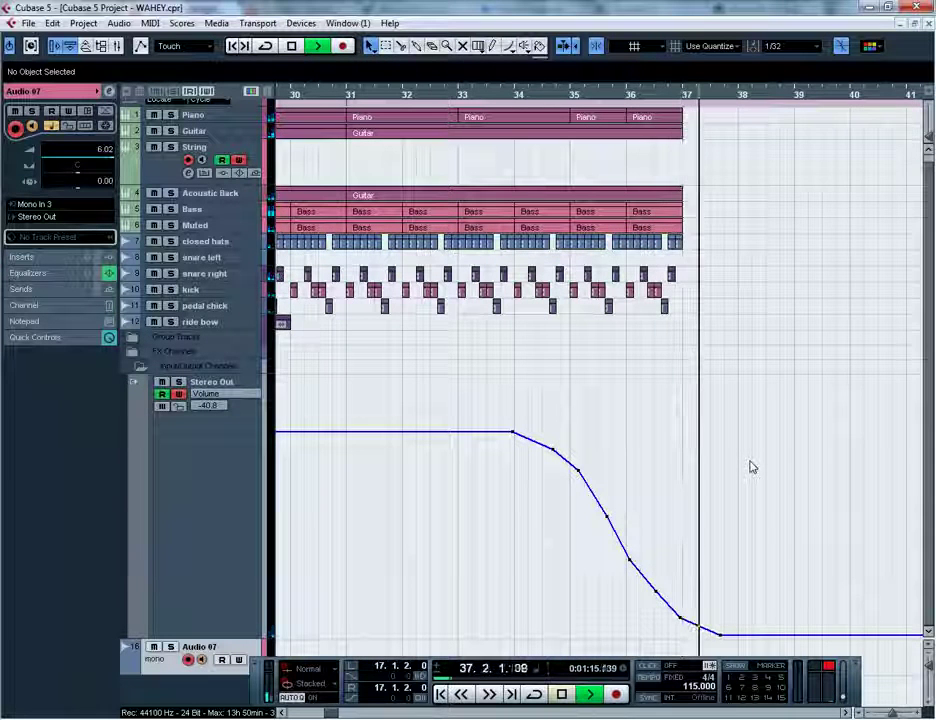
Step: Stop playback at bar 31 and delete all Stereo Out fade-out points, leaving Volume flat at 0.00
{"action": "key", "text": "space"}
{"action": "left_click", "coordinate": [393, 132]}
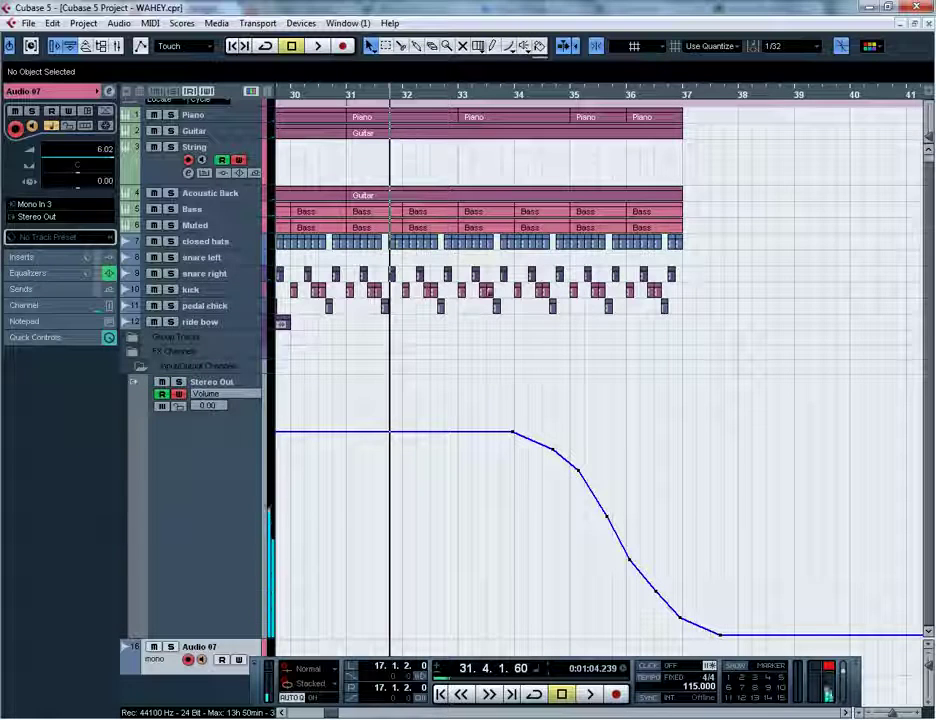
{"action": "left_click_drag", "start_coordinate": [488, 412], "coordinate": [755, 650]}
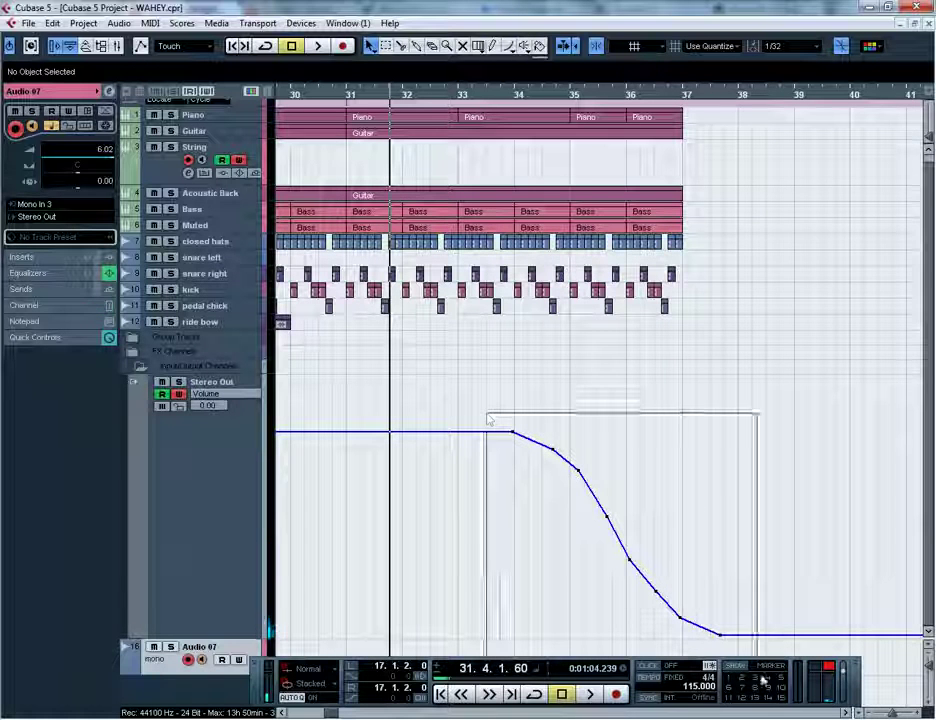
{"action": "key", "text": "Delete"}
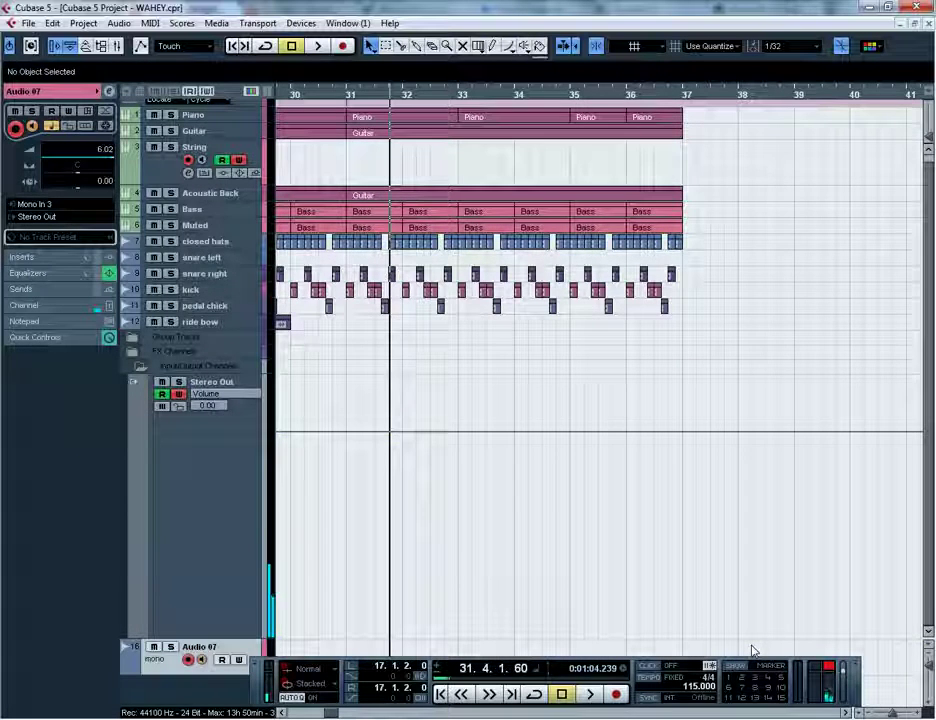